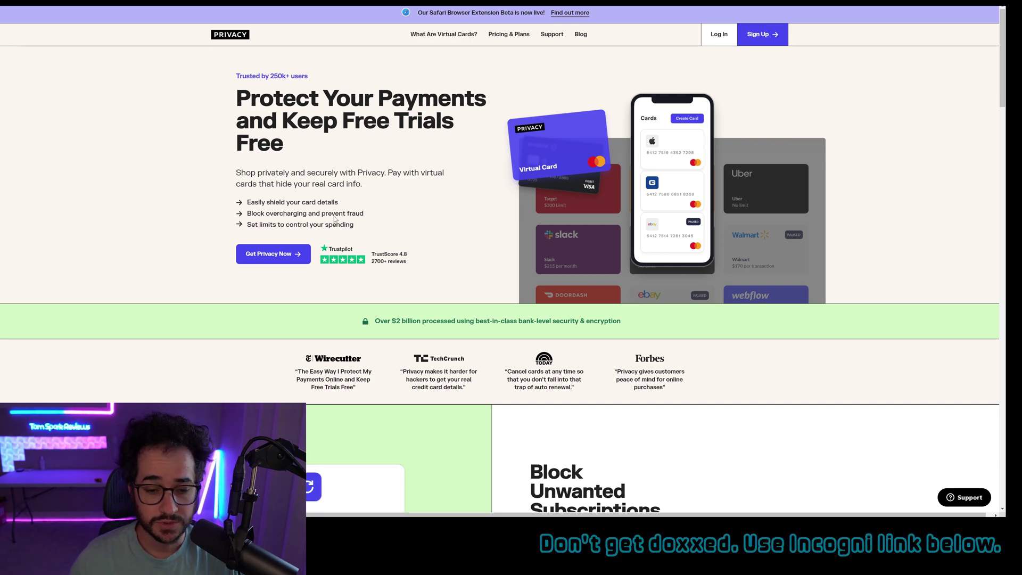
Scroll through the Privacy.com virtual-card homepage to review its content
scroll(335, 218, down, 14)
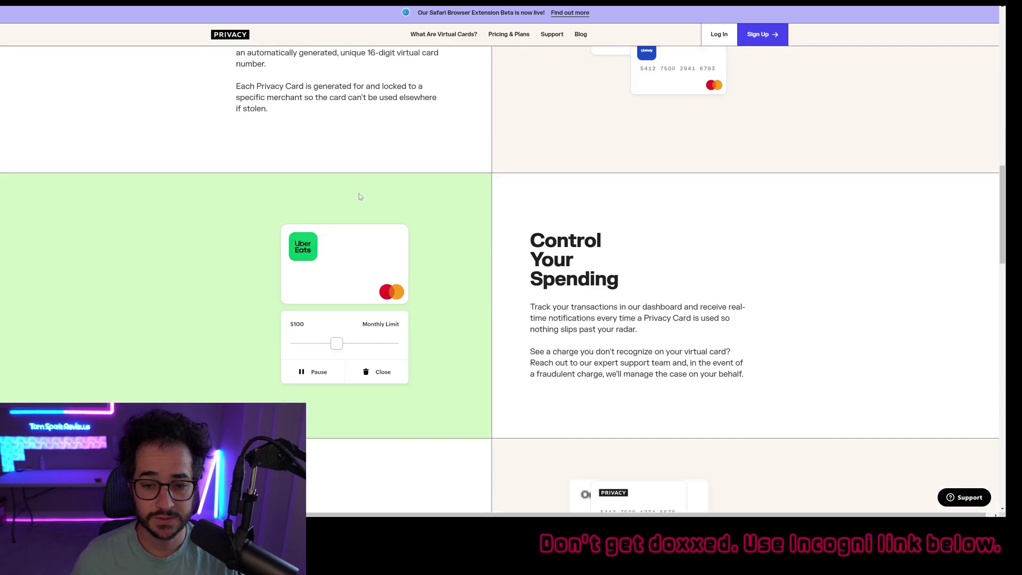
scroll(368, 192, down, 4)
scroll(421, 223, up, 15)
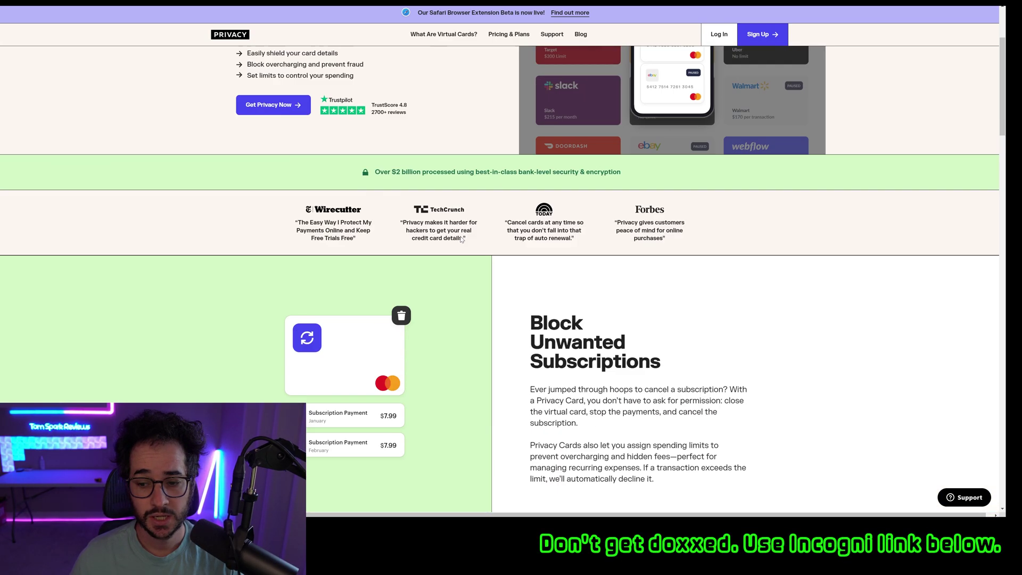
scroll(461, 239, up, 3)
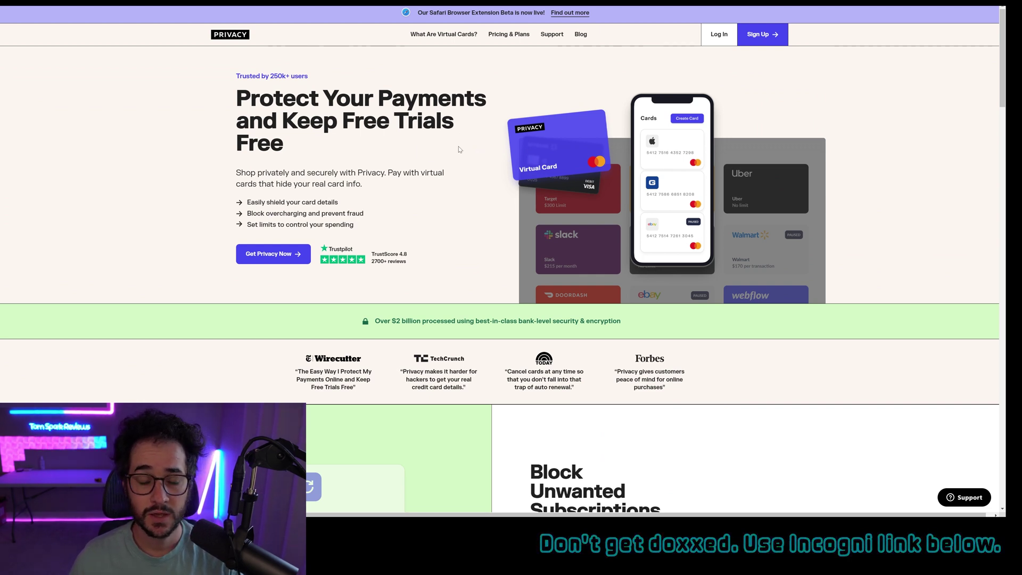
scroll(460, 160, down, 2)
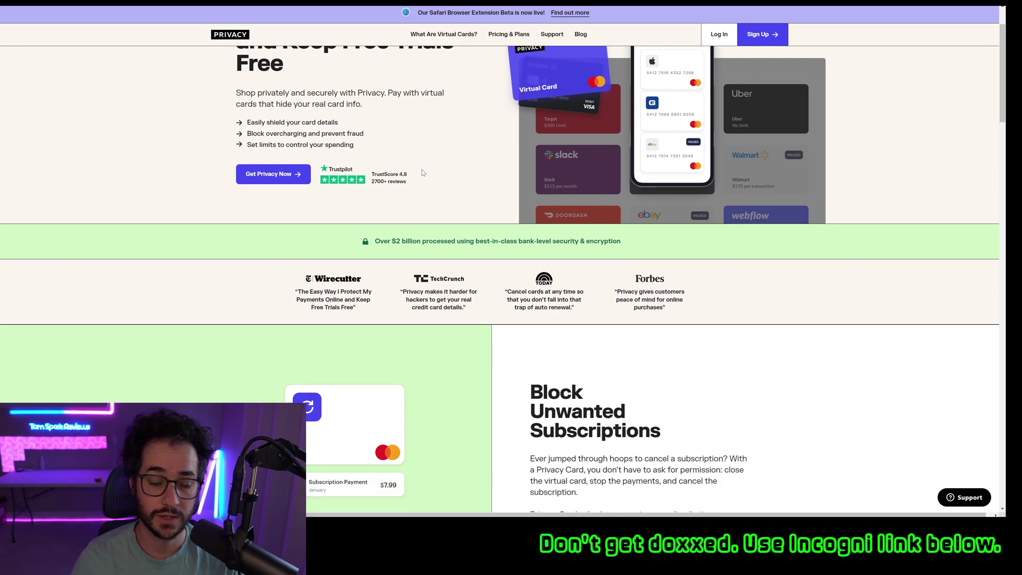
scroll(509, 256, up, 2)
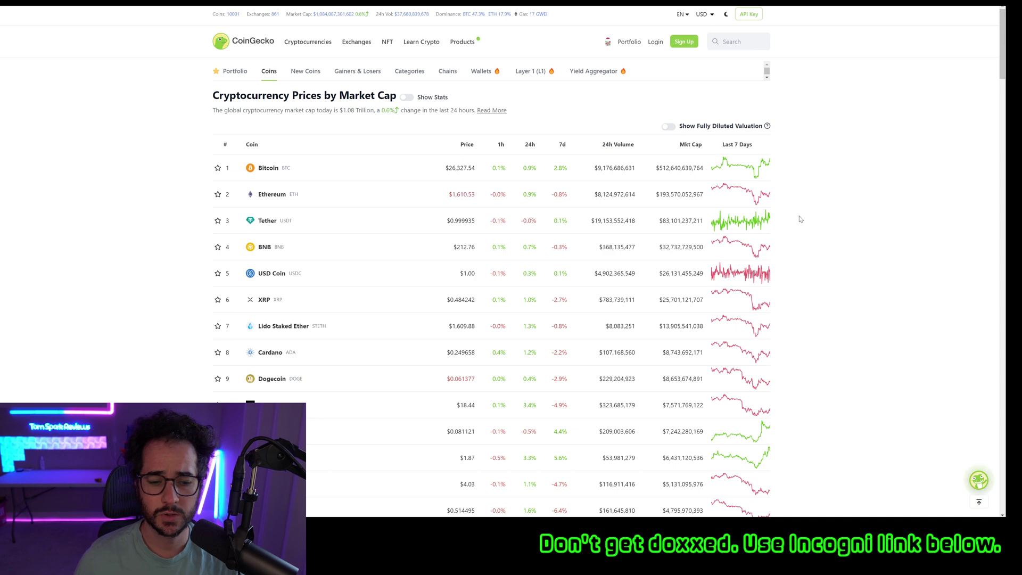
scroll(287, 186, down, 4)
scroll(279, 178, down, 5)
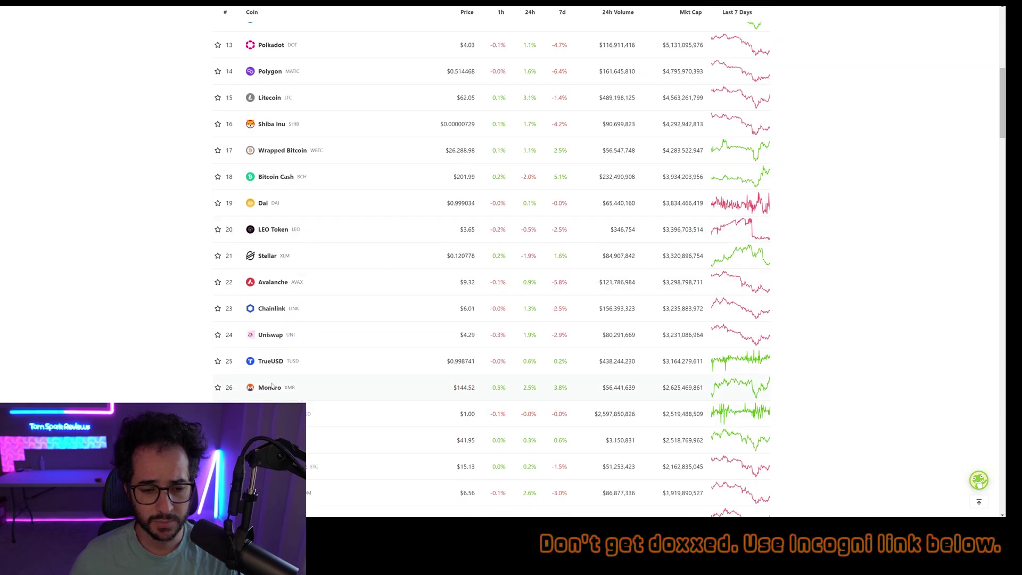
scroll(362, 391, up, 1)
scroll(492, 421, up, 1)
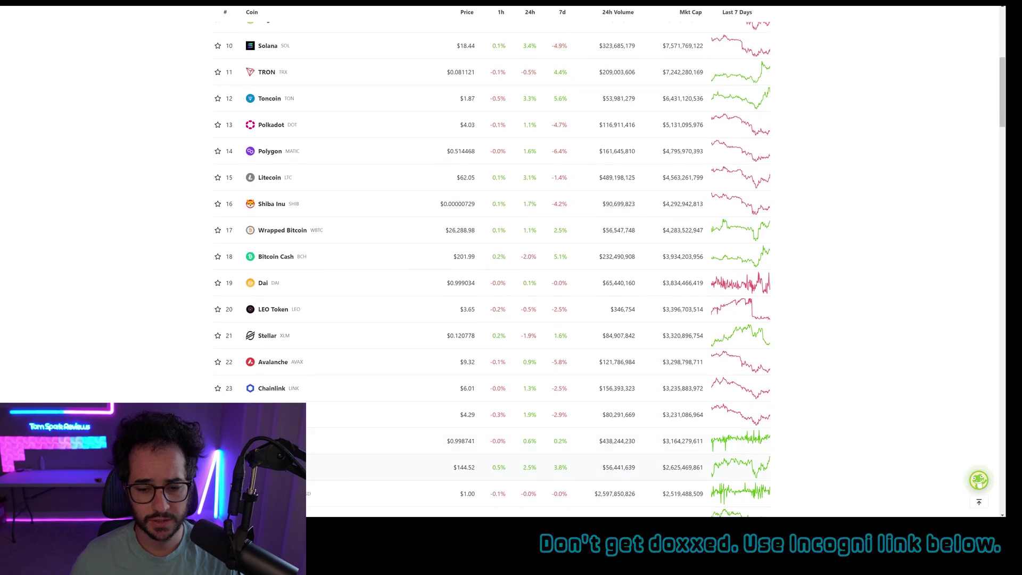
scroll(847, 459, up, 9)
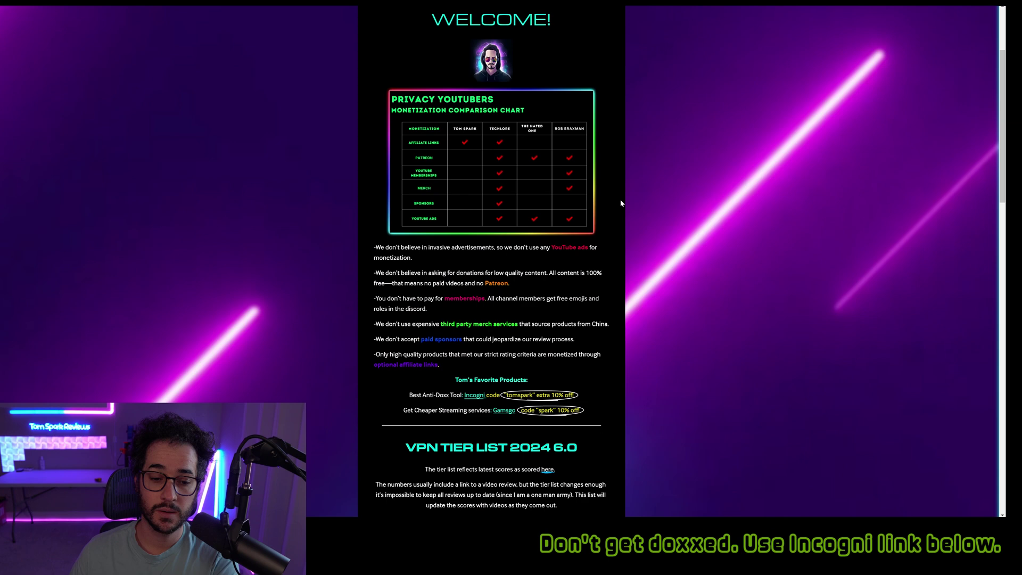
scroll(612, 205, down, 3)
Scroll down the VPN Tier List site to the tier list and its scoring spreadsheet
scroll(607, 205, up, 1)
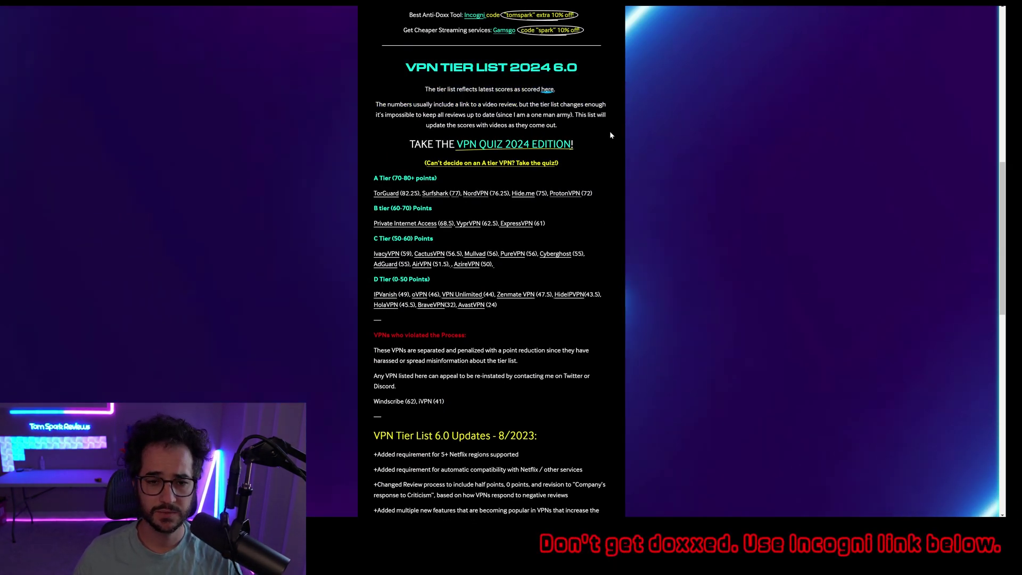
scroll(441, 279, down, 1)
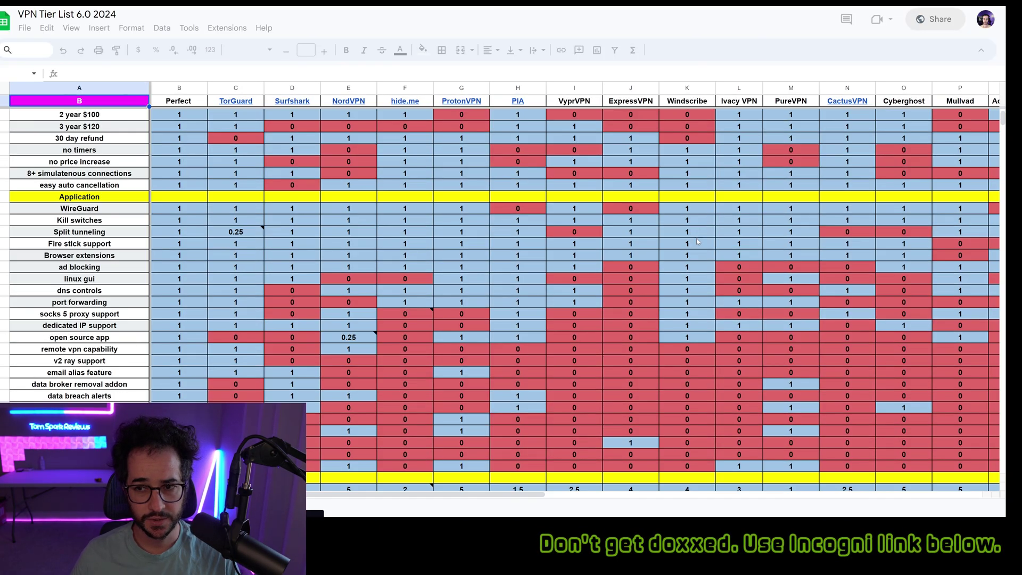
scroll(680, 213, down, 3)
Find the Surfshark entry in the tier list and open its pricing page in a new tab
scroll(538, 237, up, 5)
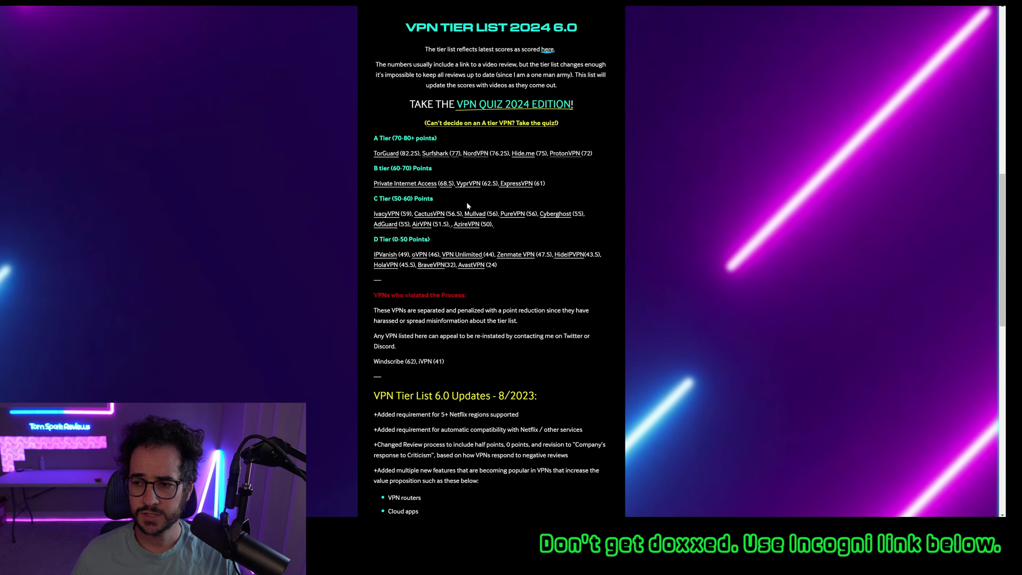
scroll(421, 222, down, 1)
scroll(426, 218, down, 2)
scroll(455, 203, up, 4)
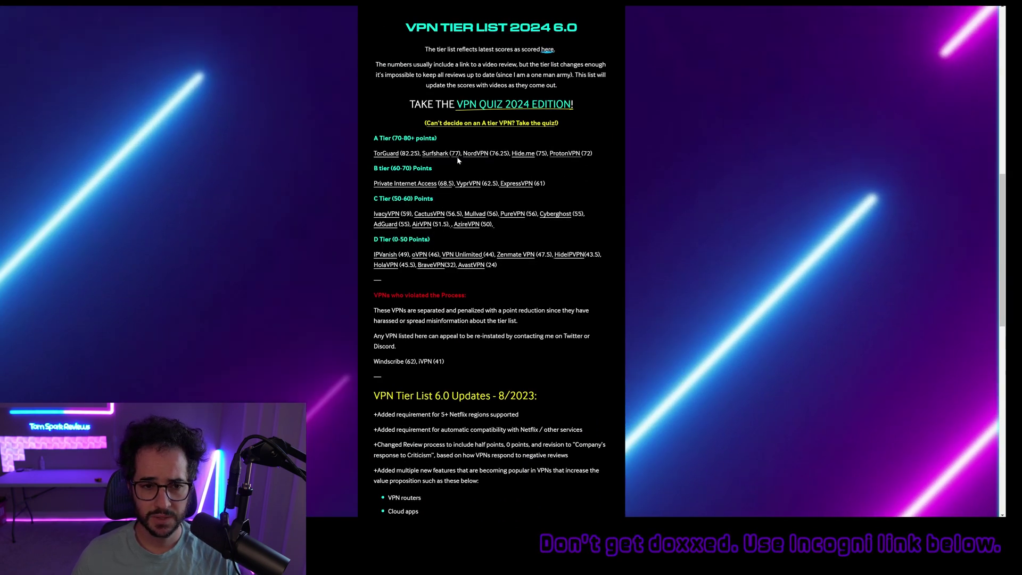
right_click(434, 155)
click(468, 165)
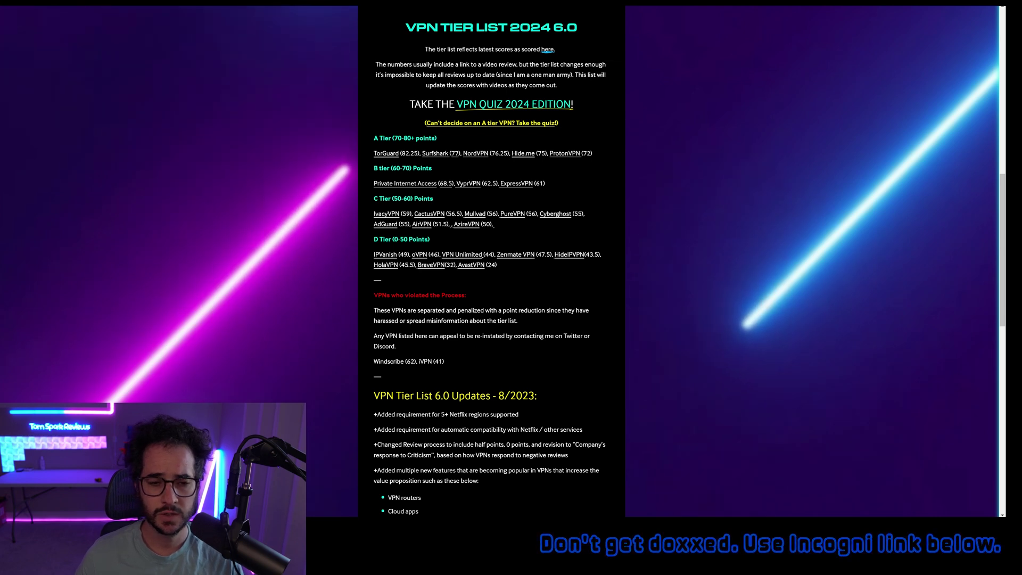
click(530, 7)
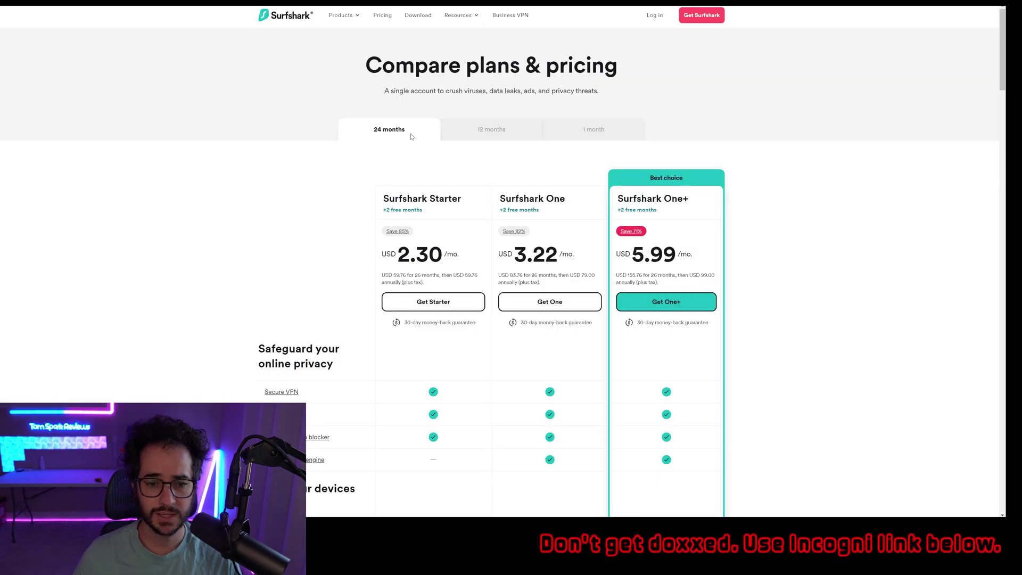
scroll(411, 136, down, 3)
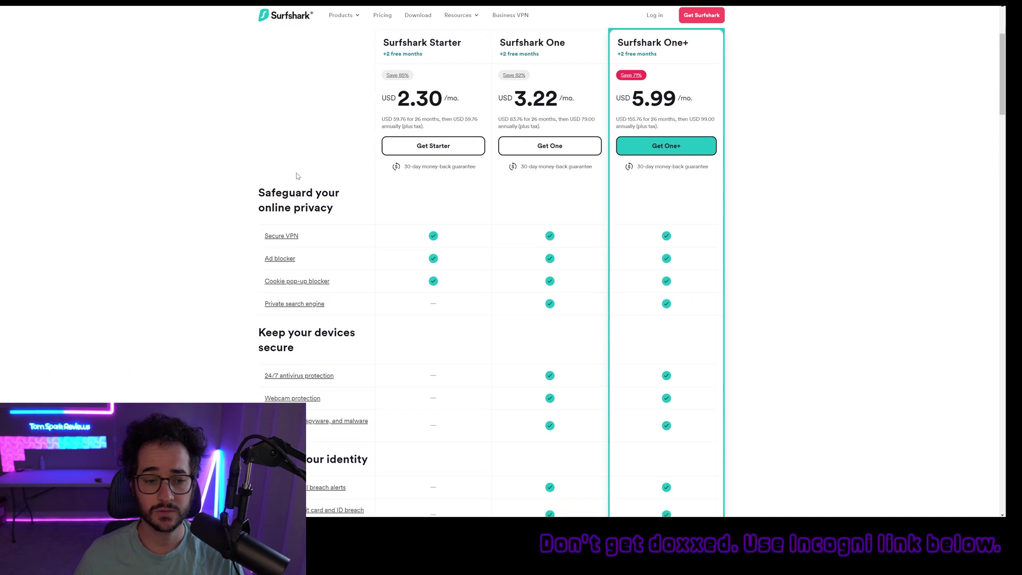
scroll(344, 154, down, 1)
scroll(344, 154, down, 3)
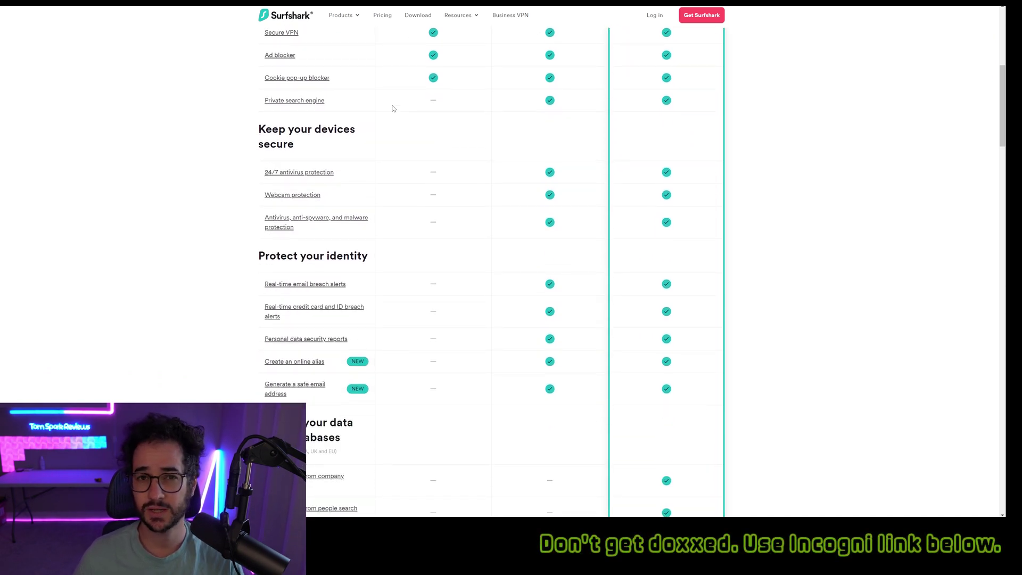
scroll(345, 182, down, 2)
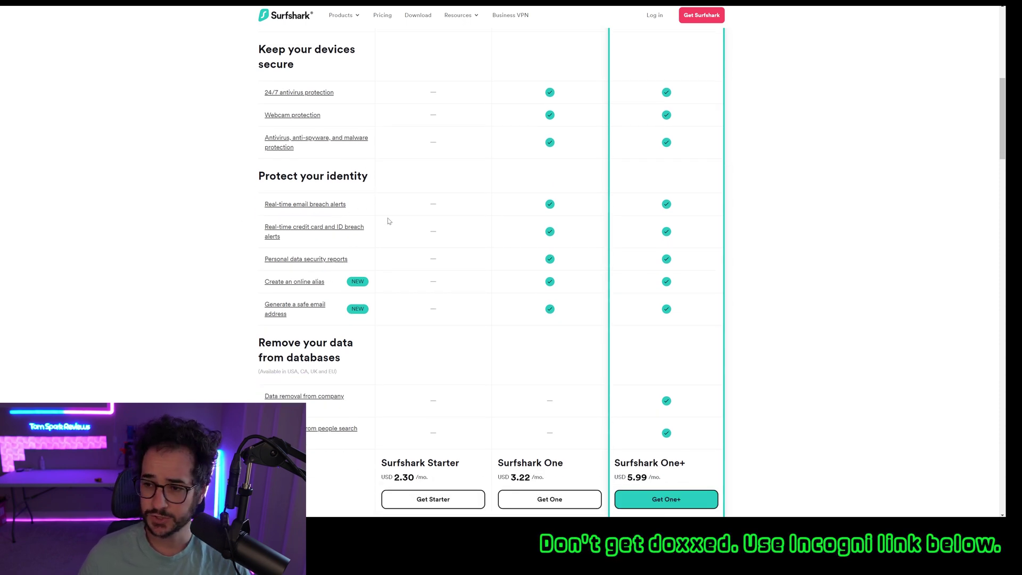
scroll(371, 226, up, 8)
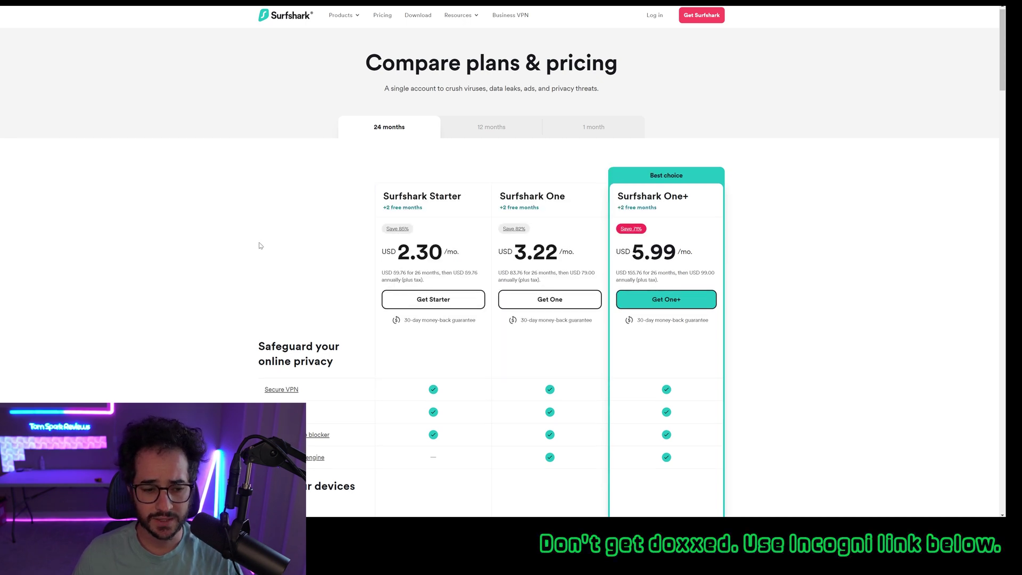
scroll(258, 244, down, 5)
scroll(429, 266, down, 3)
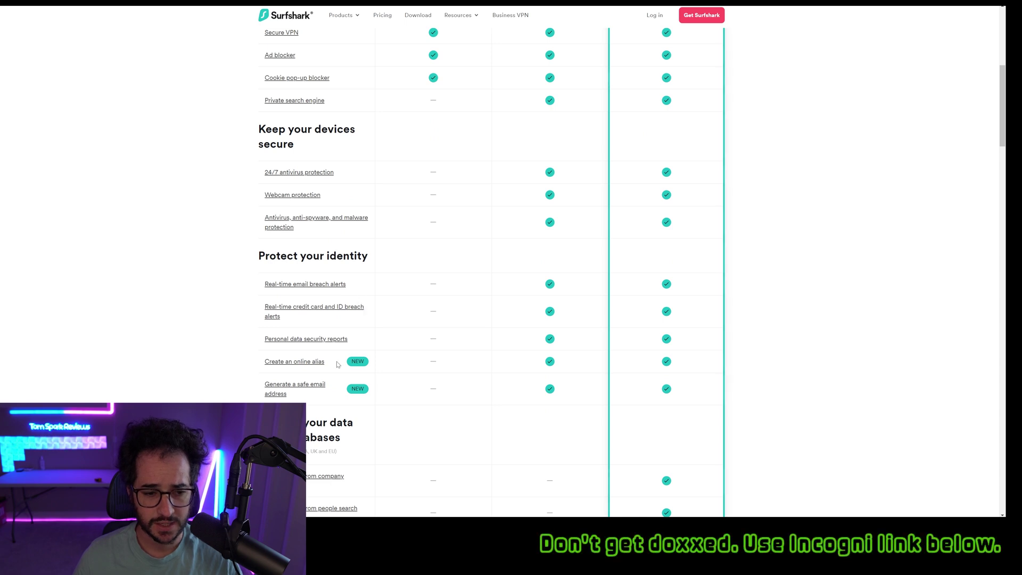
scroll(509, 356, up, 7)
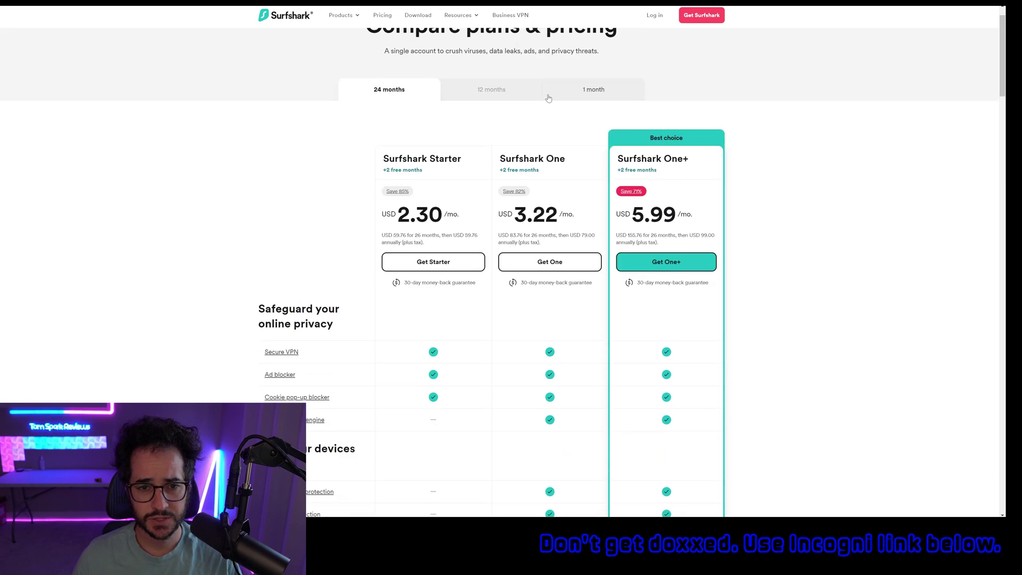
scroll(495, 83, down, 1)
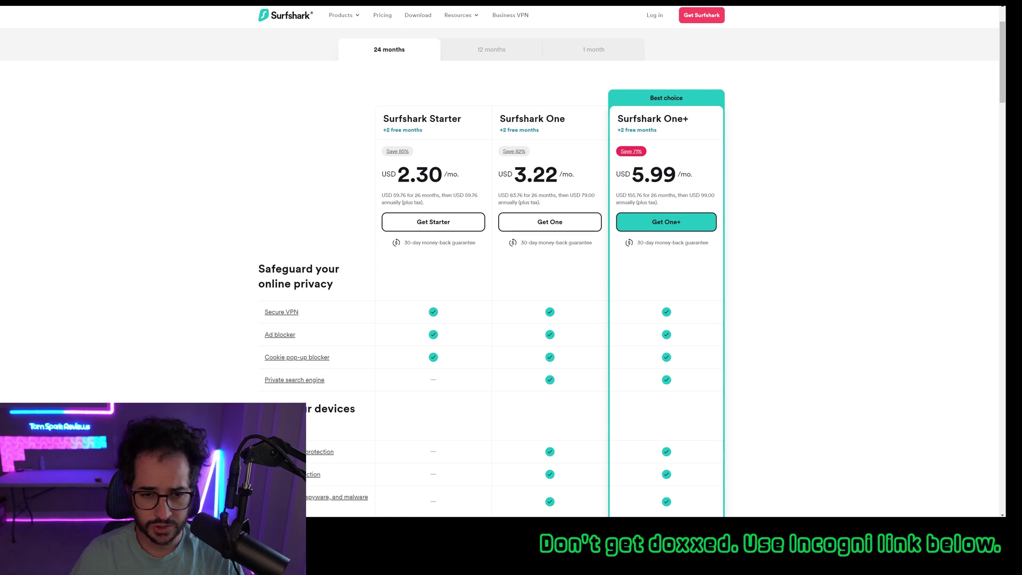
scroll(500, 232, down, 4)
scroll(500, 232, up, 6)
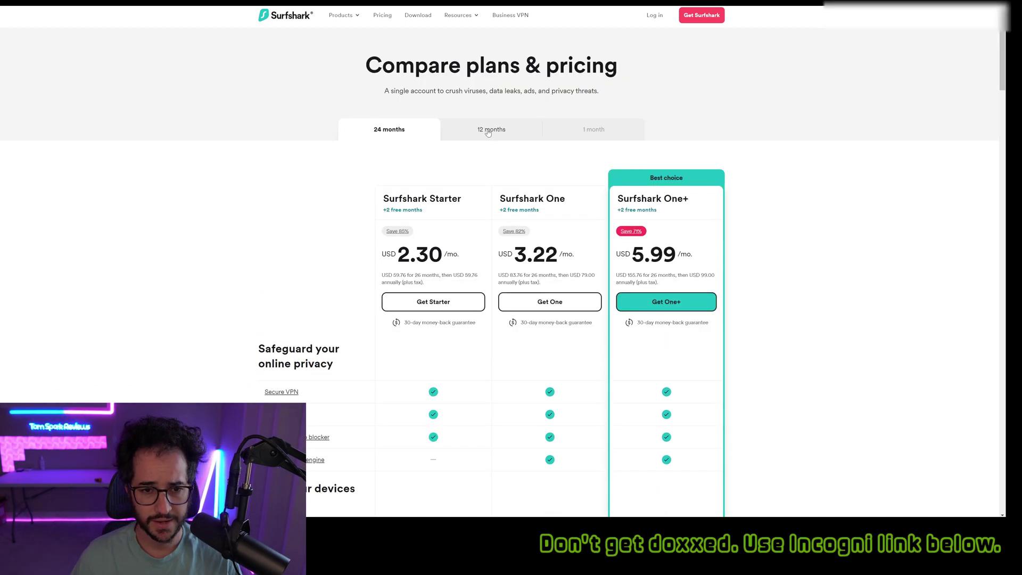
click(479, 129)
click(416, 135)
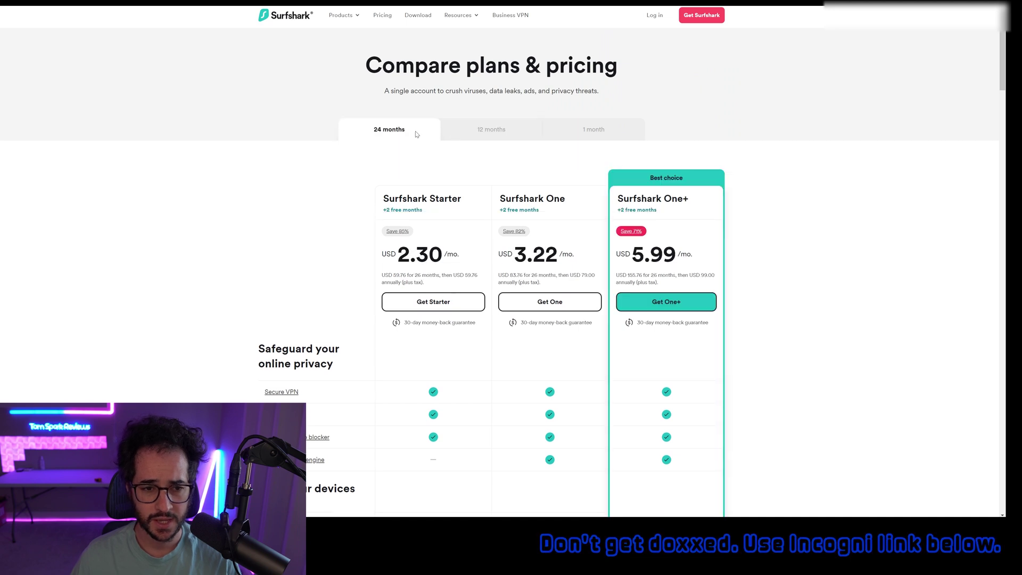
scroll(567, 301, down, 4)
scroll(567, 301, down, 2)
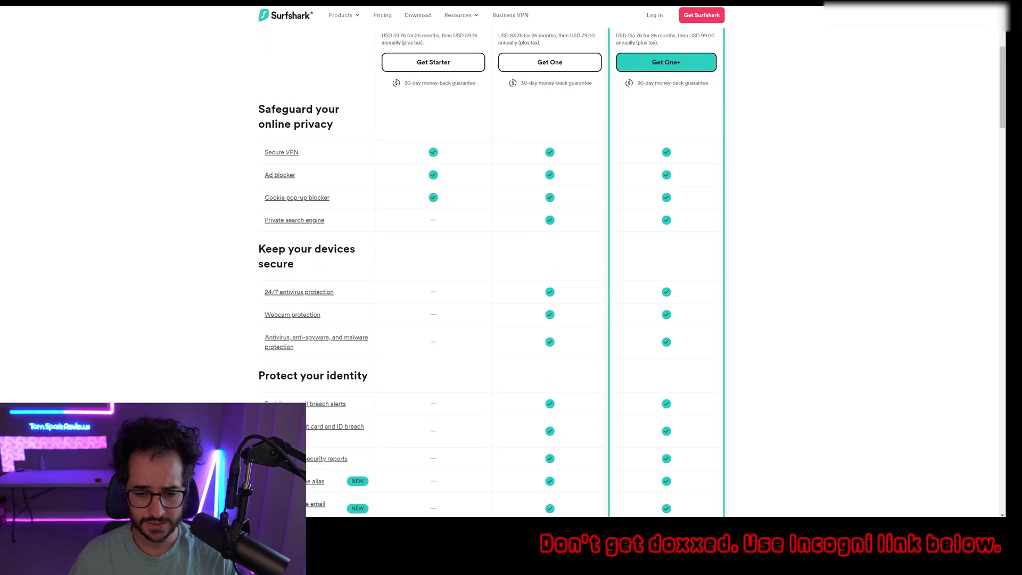
scroll(686, 89, down, 2)
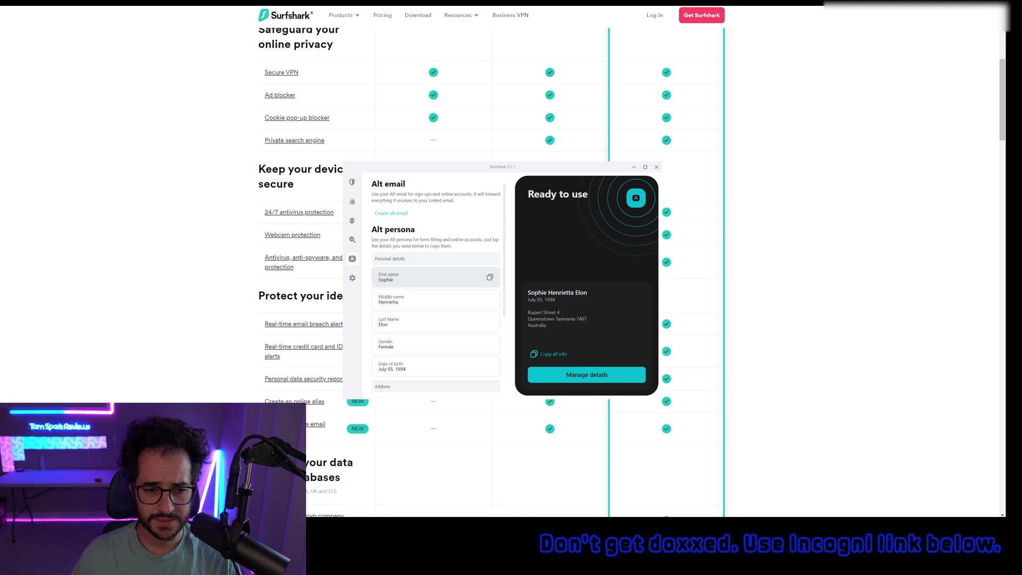
Go to Manage details on the Alternative ID page and choose Change beside Alt persona
click(590, 376)
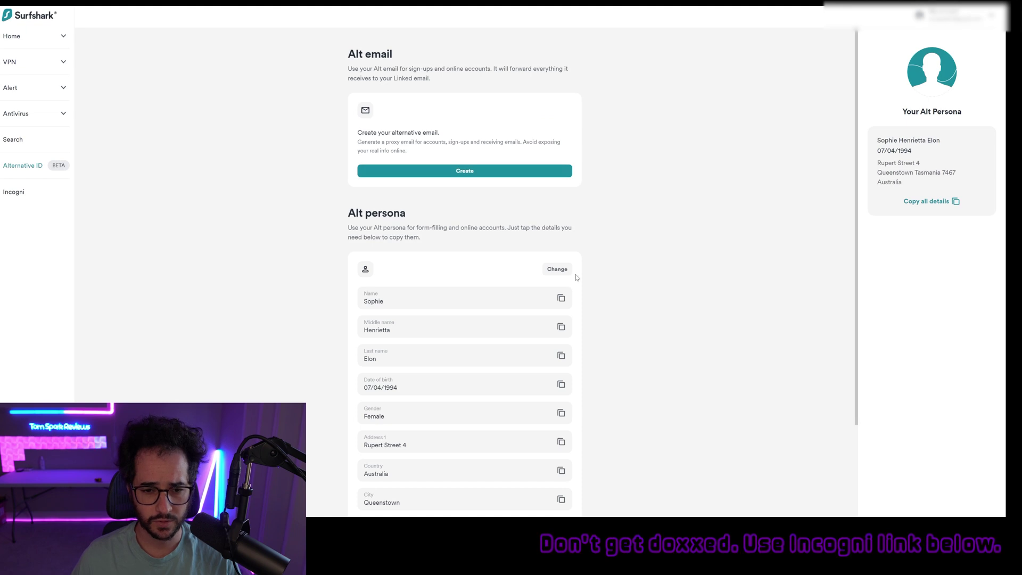
scroll(569, 229, down, 1)
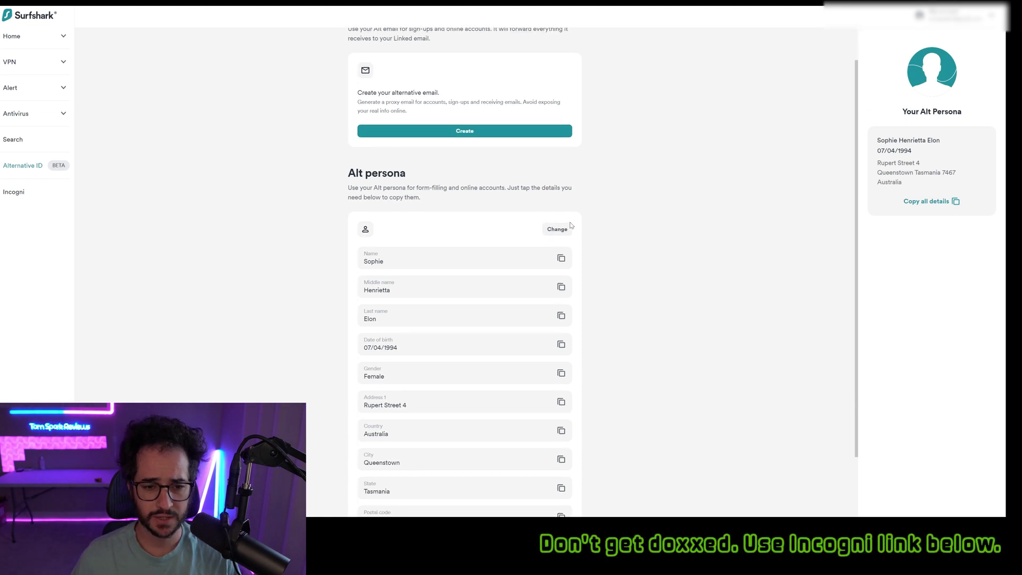
click(557, 230)
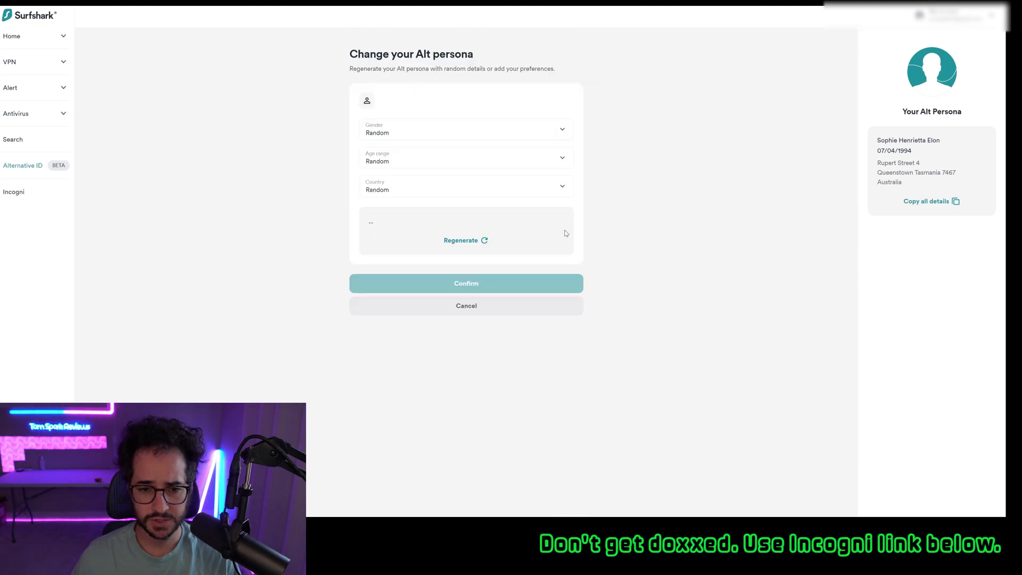
Check the Gender, Age range and Country options, keeping each set to Random
click(437, 131)
click(440, 132)
click(409, 167)
click(409, 167)
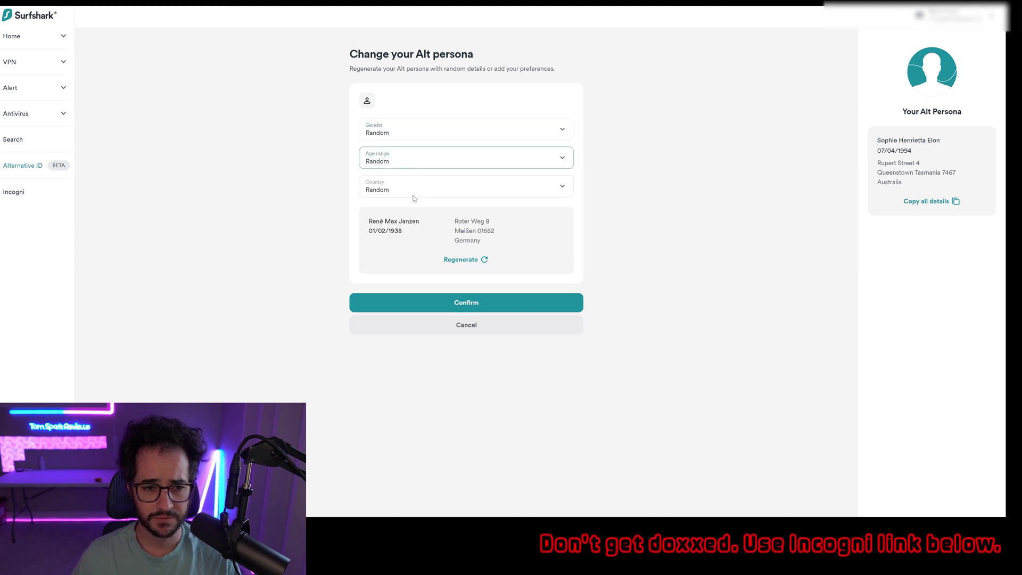
click(420, 193)
click(498, 191)
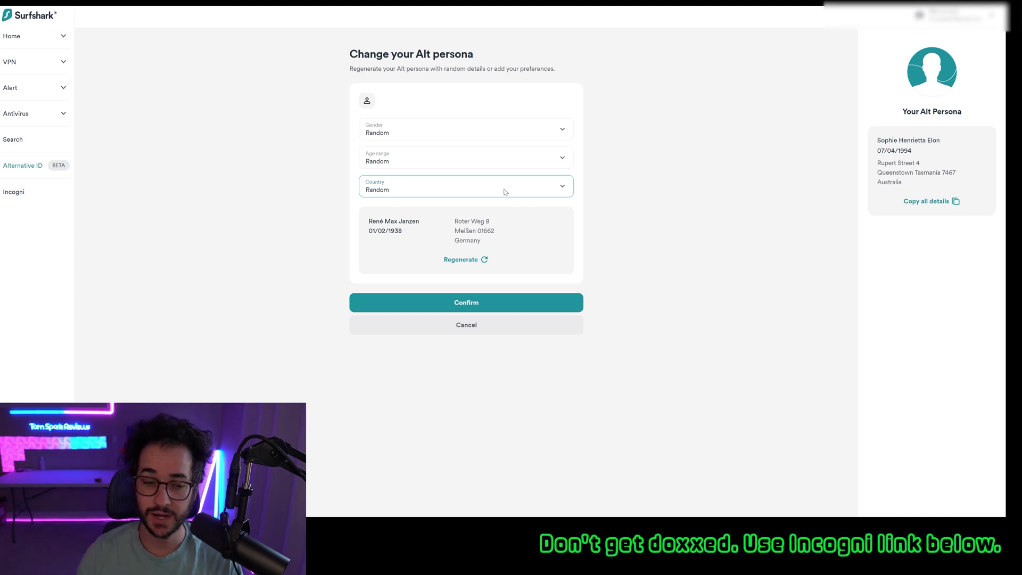
Review the persona options again, including the country list, and close it leaving Random
click(417, 134)
click(406, 127)
click(402, 160)
click(401, 190)
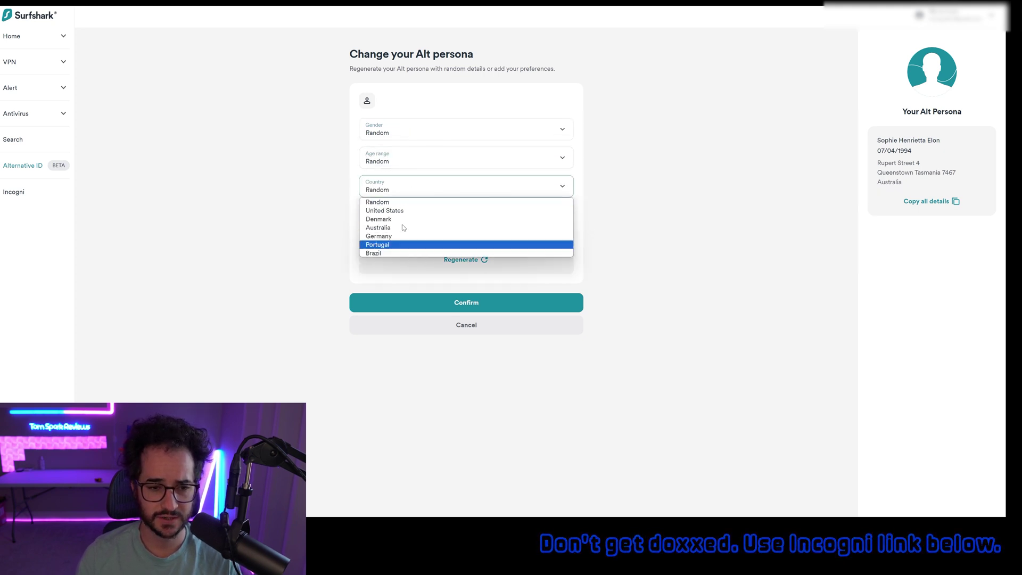
click(279, 136)
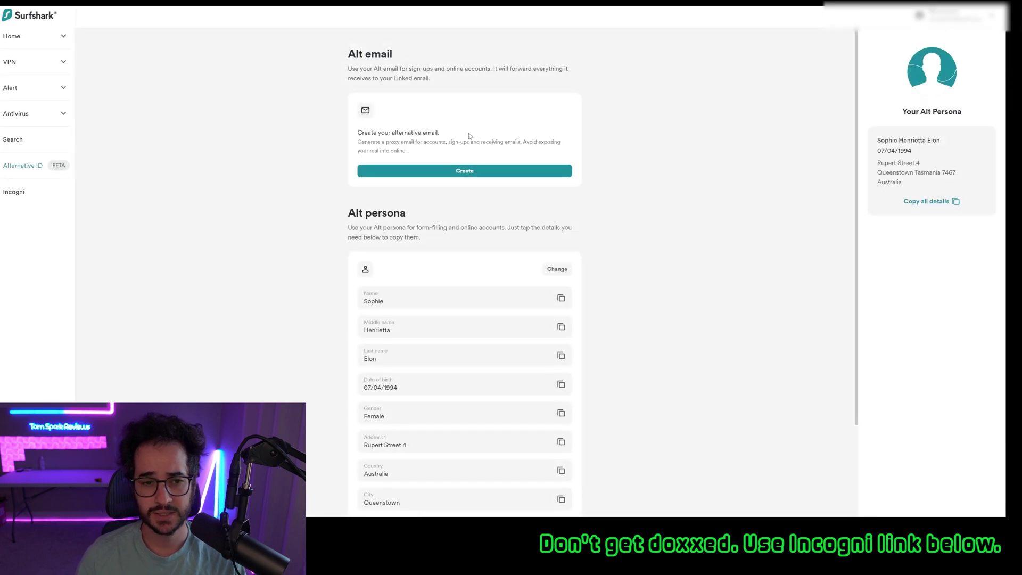
Start an Alt email with a Random alias domain, preview the linking step, then return to step 1
click(497, 172)
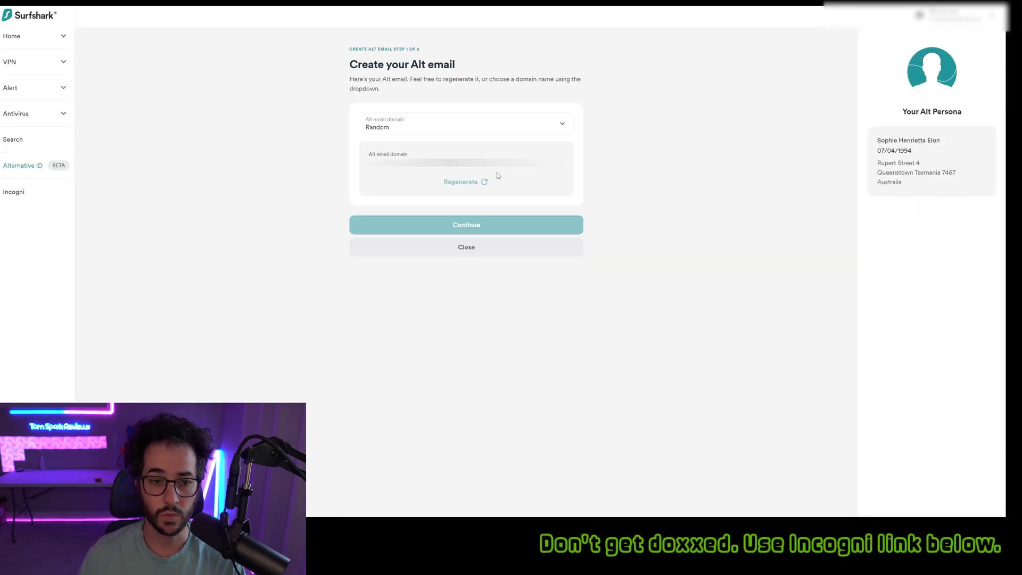
click(449, 123)
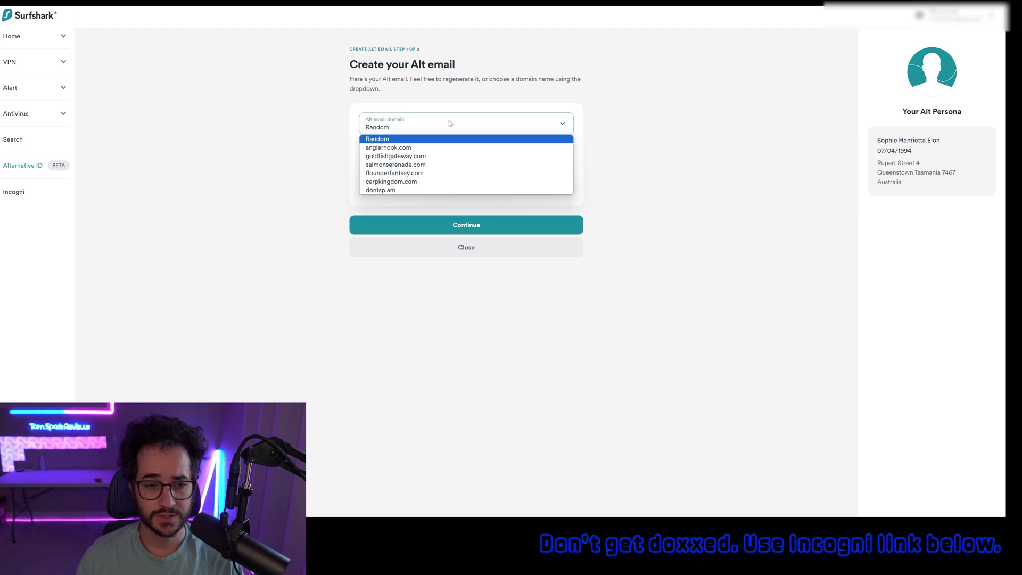
click(463, 126)
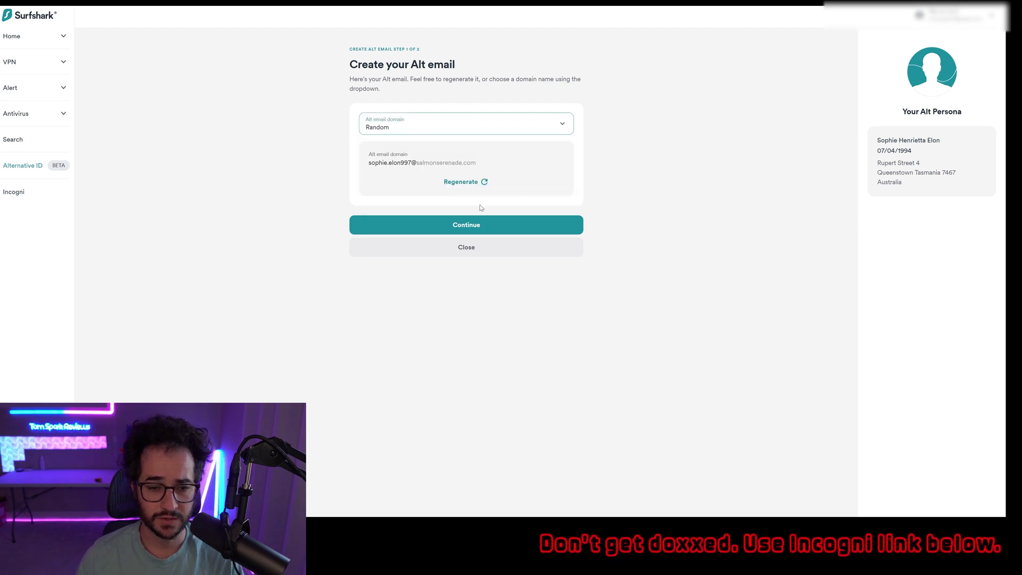
click(465, 227)
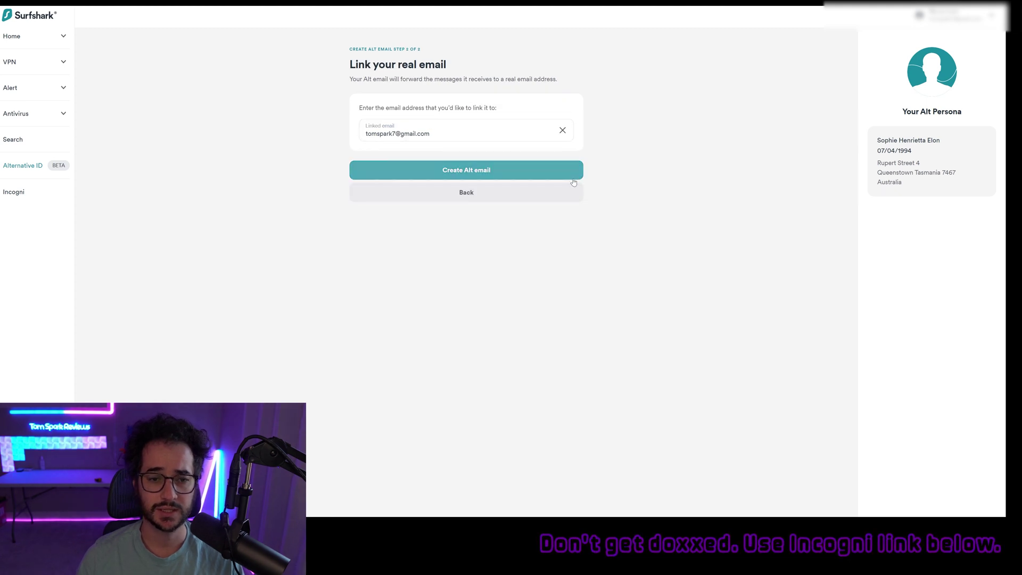
click(451, 195)
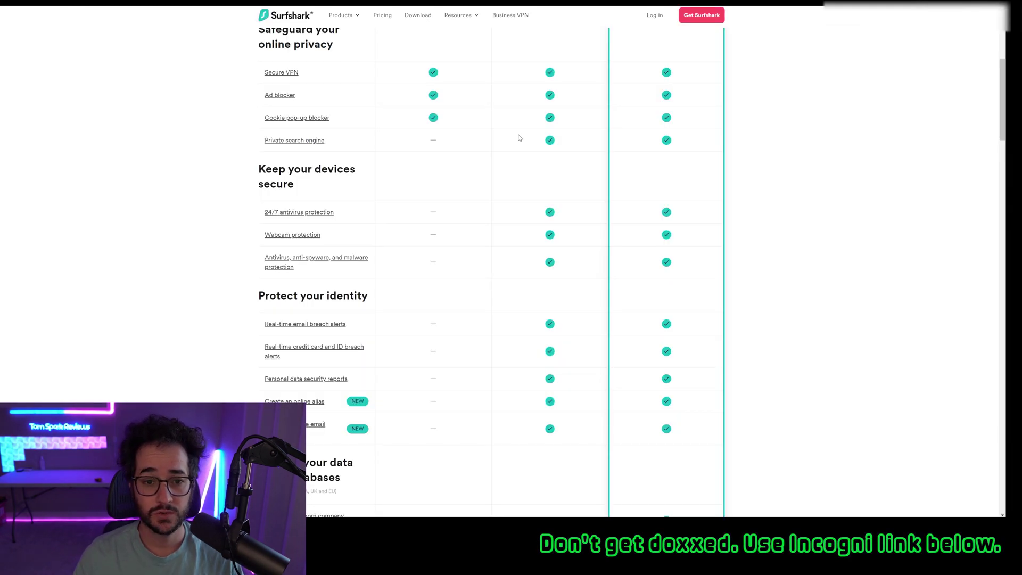
Scroll the plan comparison table to the price cards, noting only One+ (USD 5.99/mo) includes data removal
scroll(489, 271, up, 2)
scroll(537, 181, down, 4)
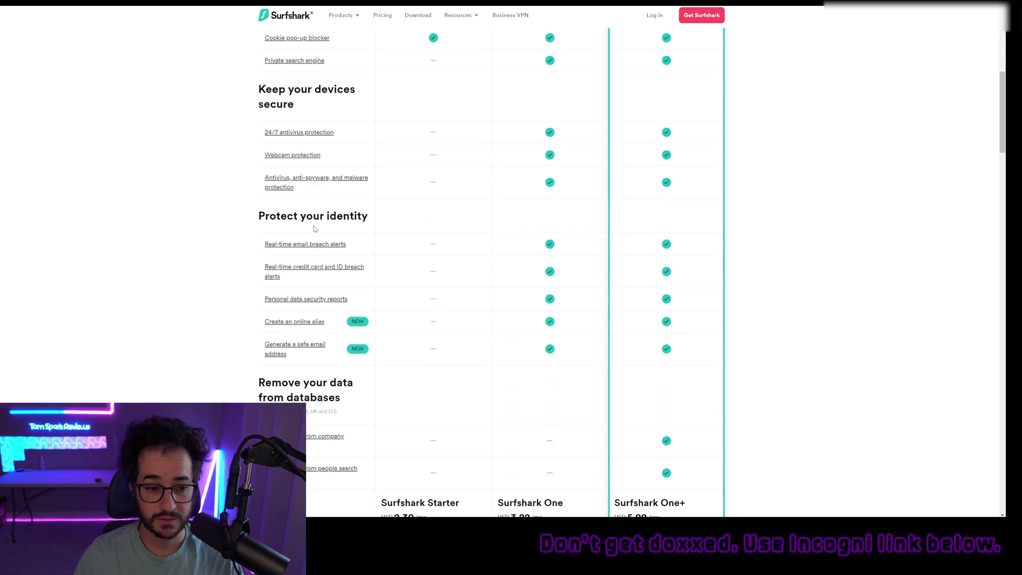
scroll(457, 347, up, 2)
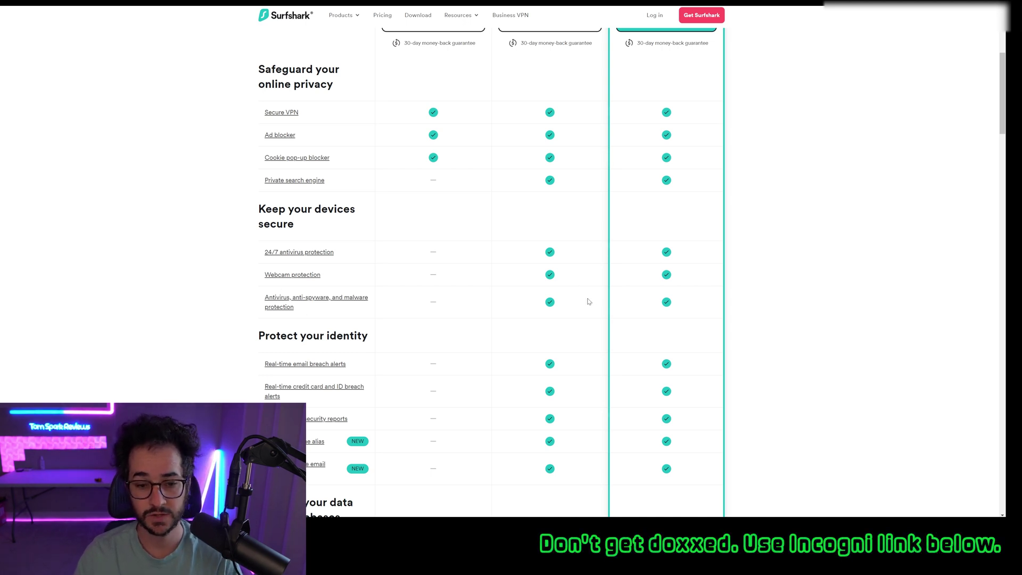
scroll(609, 320, up, 1)
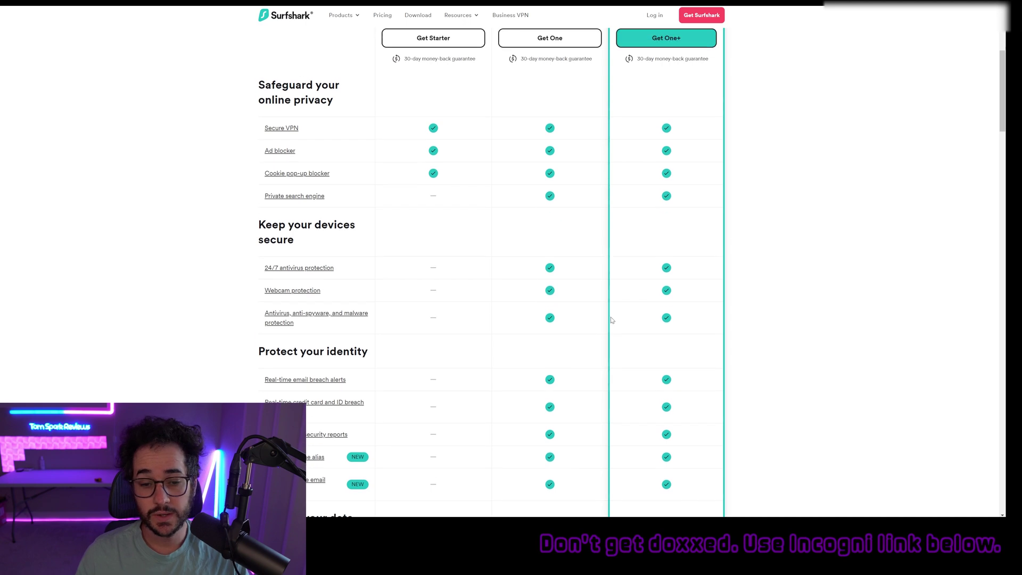
scroll(562, 339, down, 5)
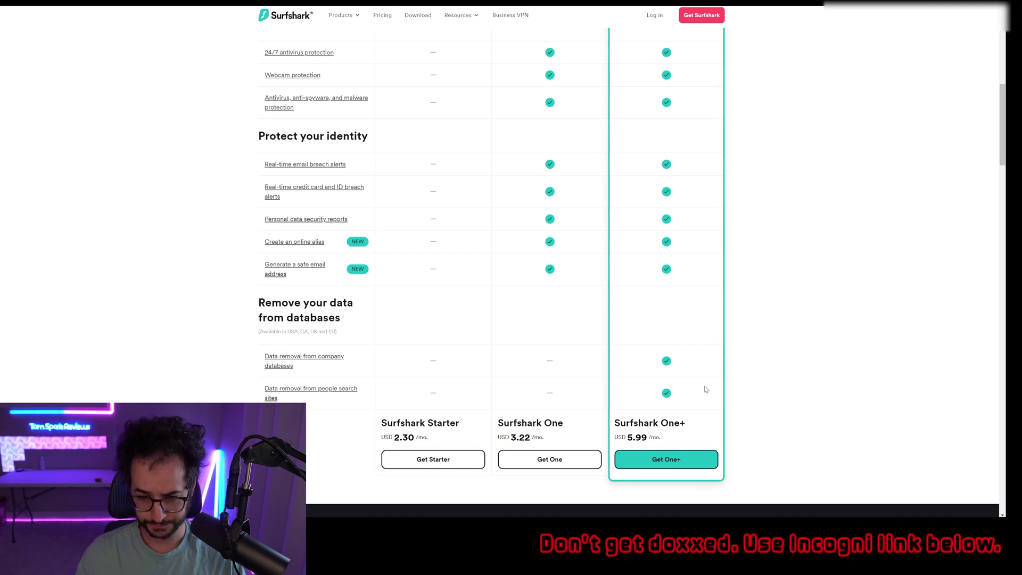
scroll(575, 314, up, 7)
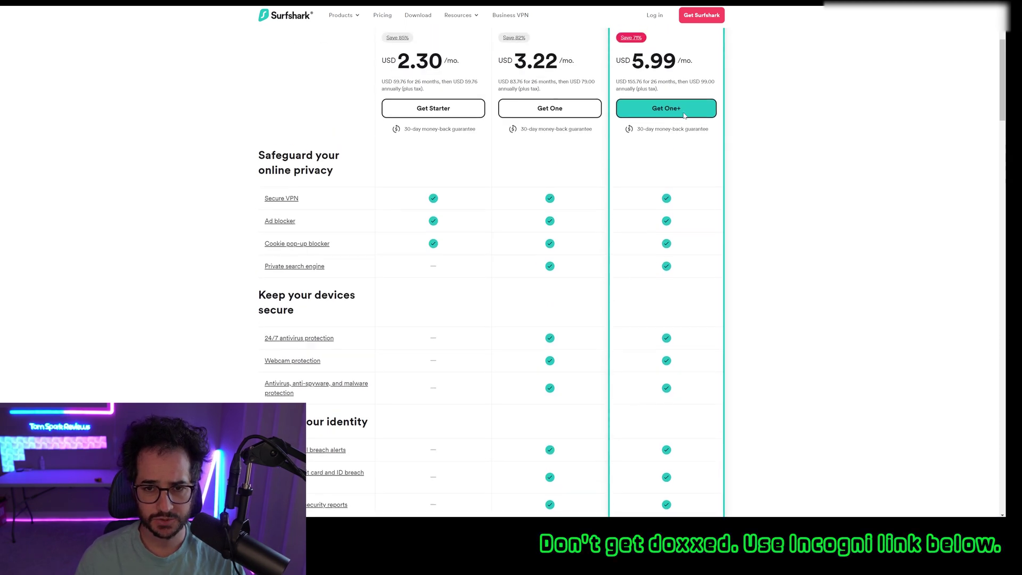
scroll(406, 329, down, 6)
scroll(406, 329, down, 3)
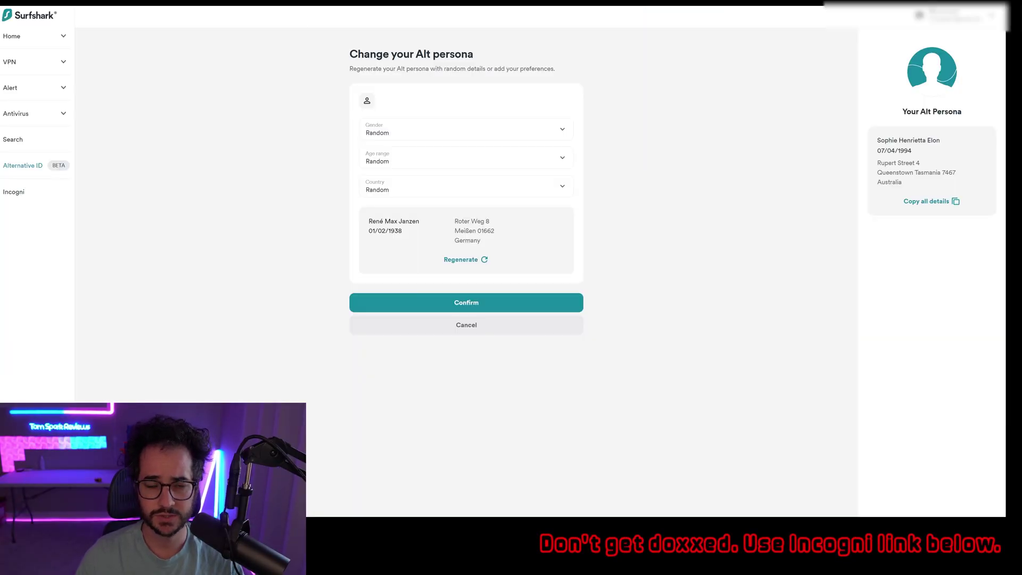
Scroll through Incogni's Why it matters, How it works and pricing sections, then back to the top
scroll(632, 367, up, 3)
scroll(312, 236, down, 4)
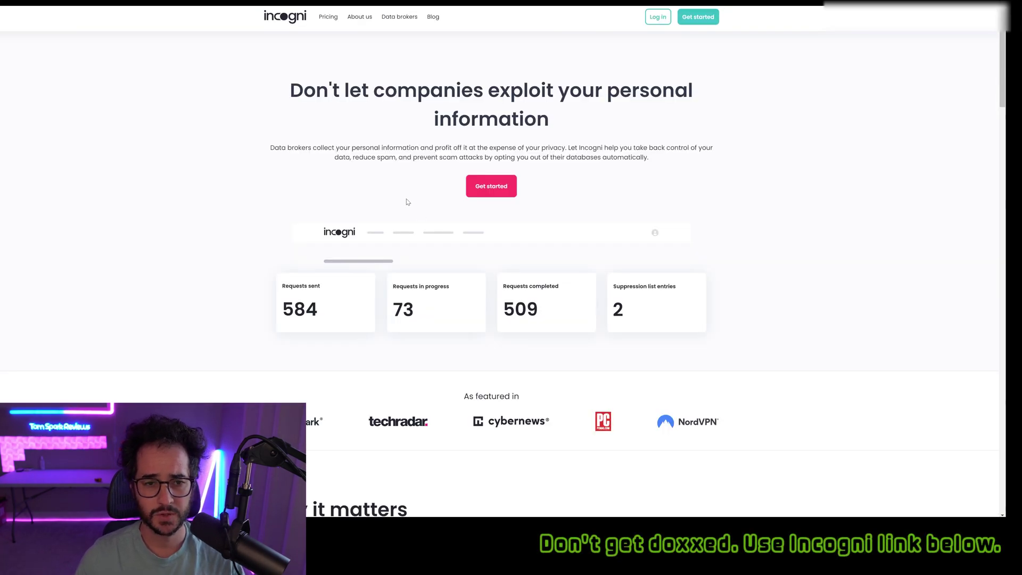
scroll(394, 197, down, 1)
scroll(341, 171, down, 6)
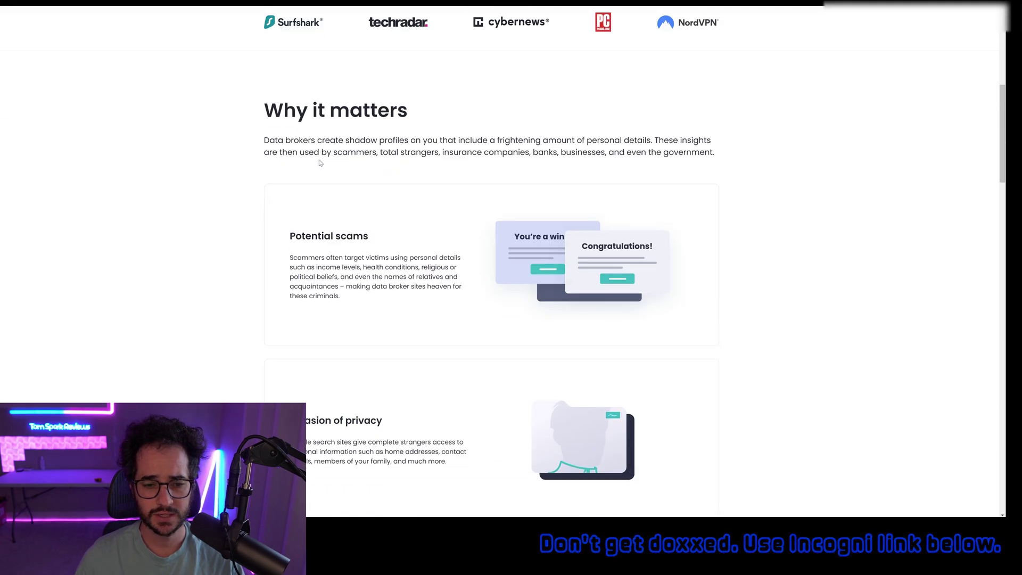
scroll(330, 162, down, 15)
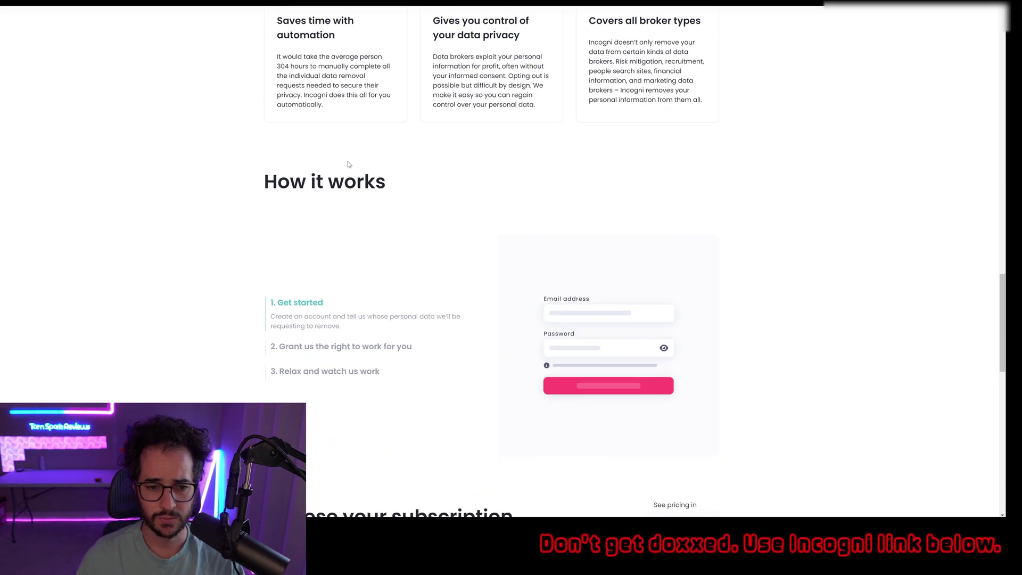
scroll(356, 165, down, 4)
scroll(479, 202, down, 7)
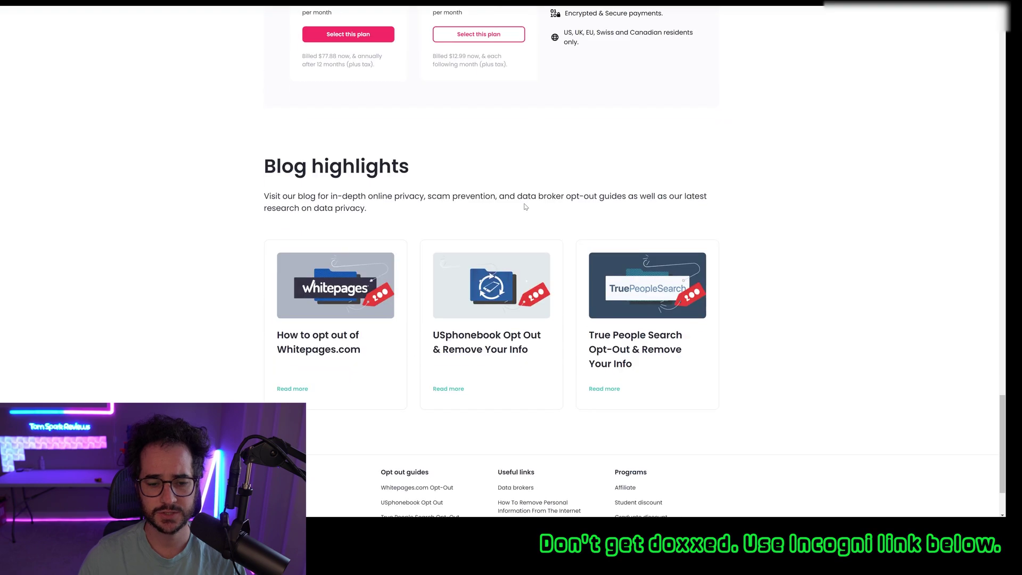
scroll(532, 213, up, 11)
scroll(564, 220, up, 20)
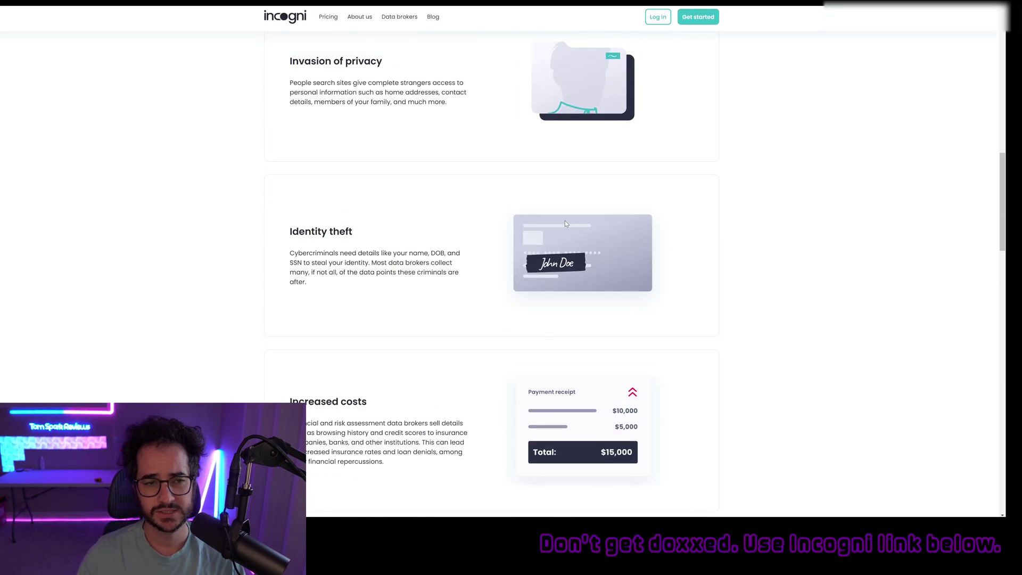
scroll(563, 223, up, 4)
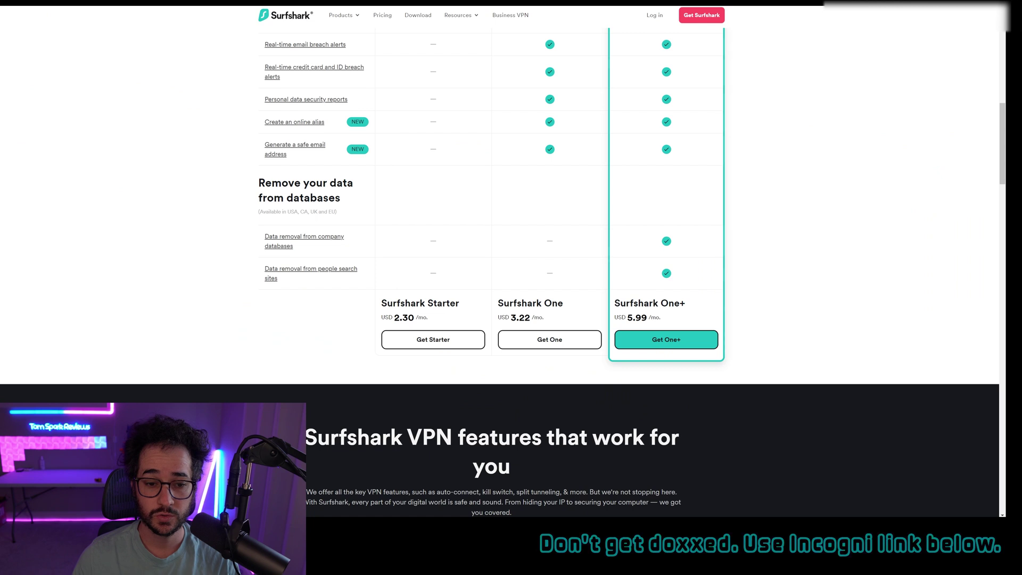
Scroll up the comparison table to the 24-month prices for Starter, One and One+
scroll(611, 270, up, 1)
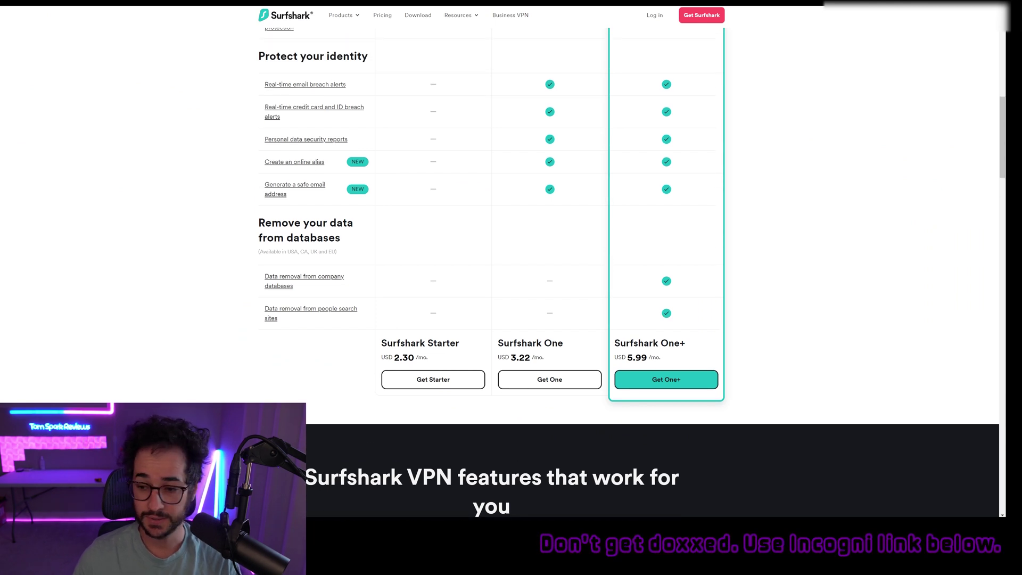
scroll(654, 478, up, 3)
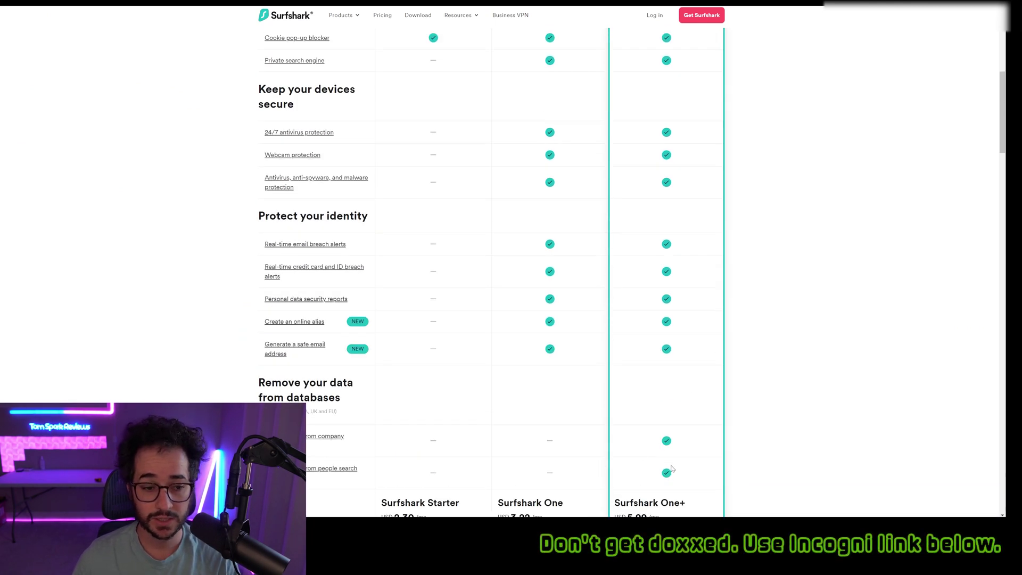
scroll(367, 330, up, 2)
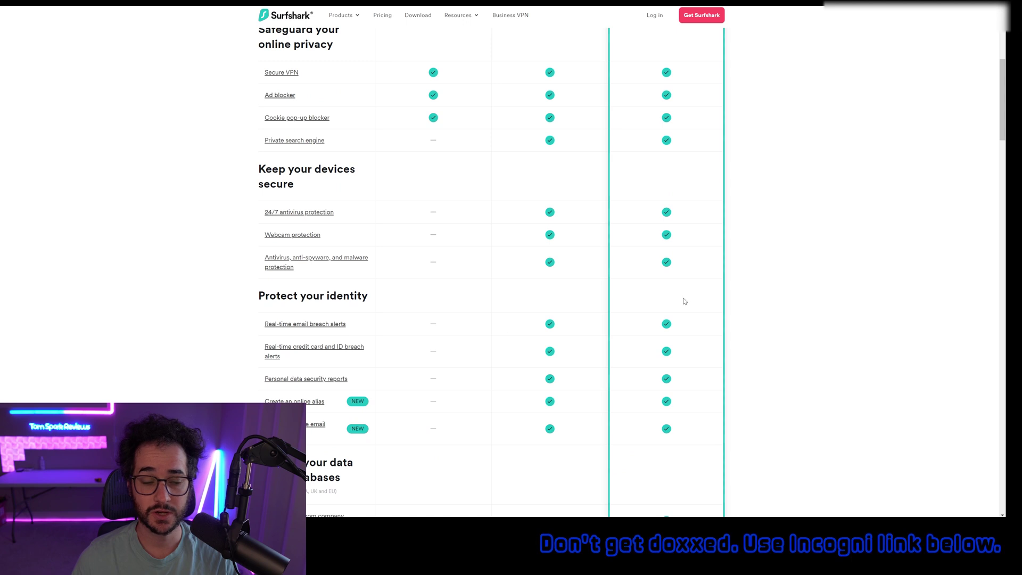
scroll(561, 363, up, 3)
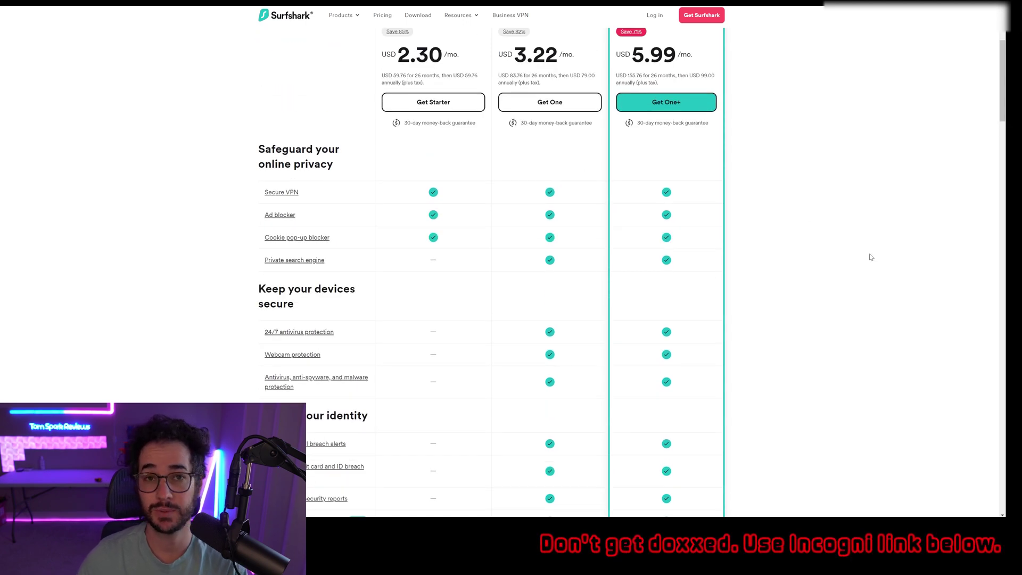
scroll(628, 219, up, 3)
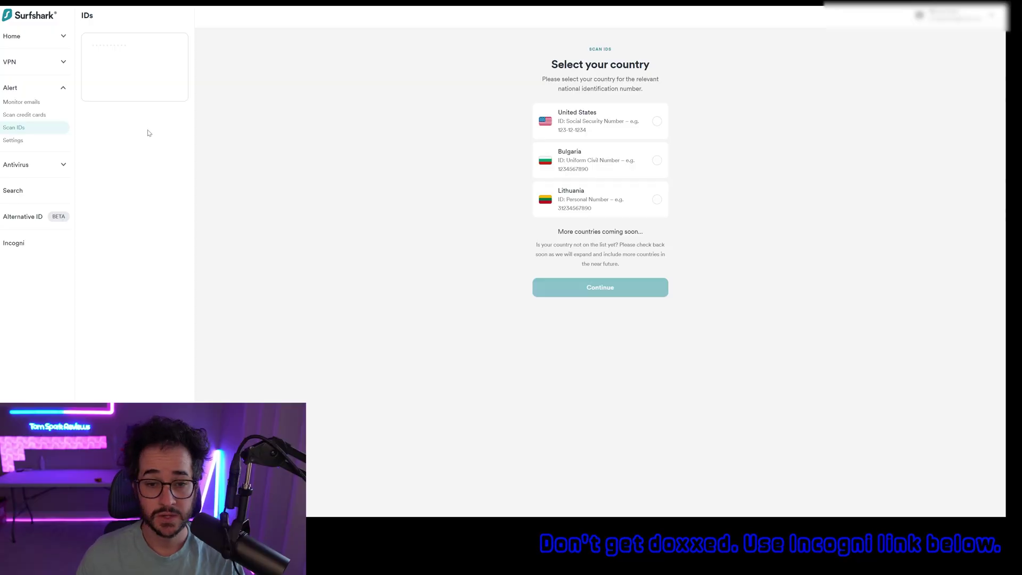
In the Alert sidebar, go via Scan credit cards to the Monitor emails activation page
click(47, 116)
click(31, 102)
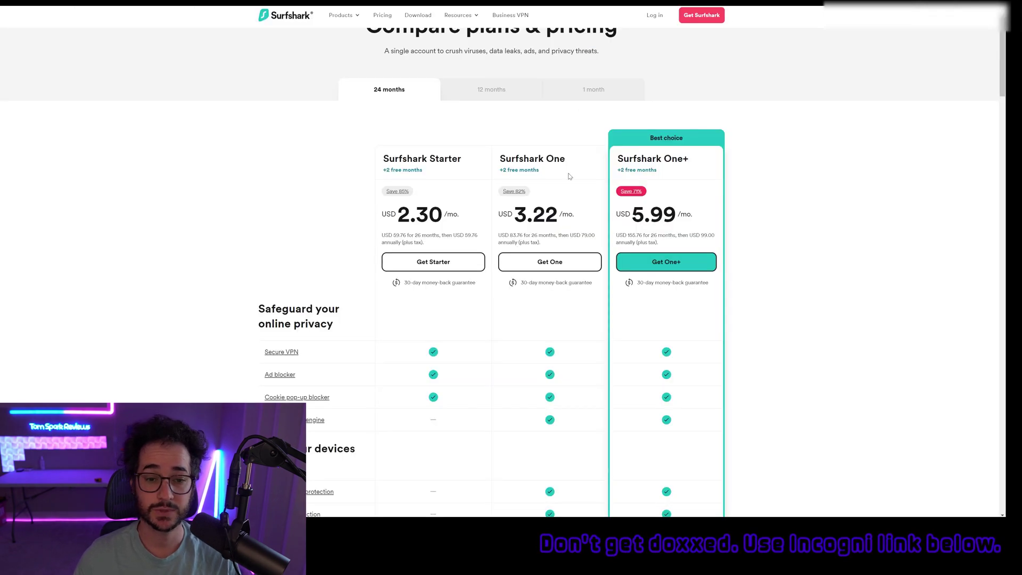
scroll(575, 26, down, 3)
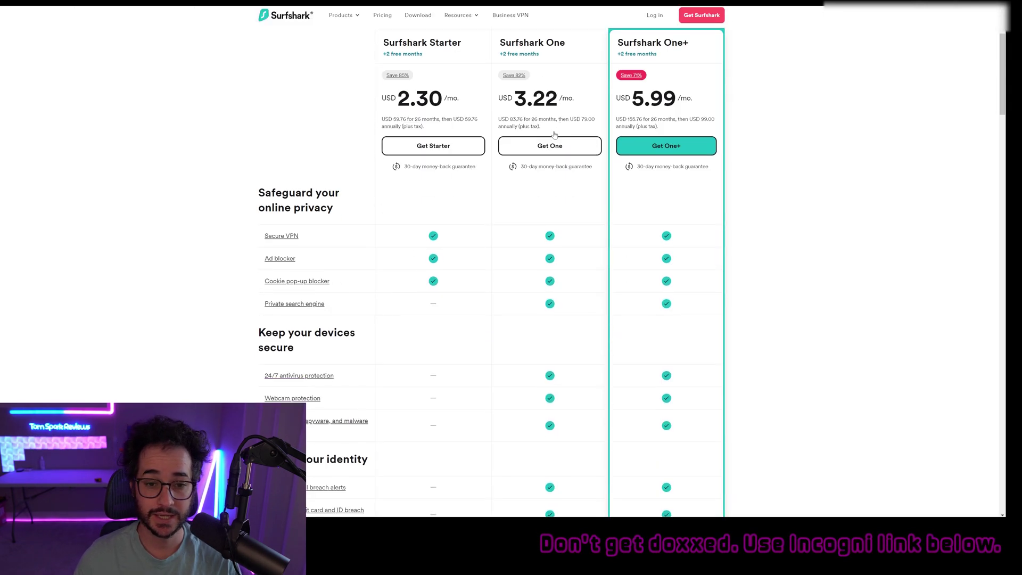
scroll(539, 161, down, 5)
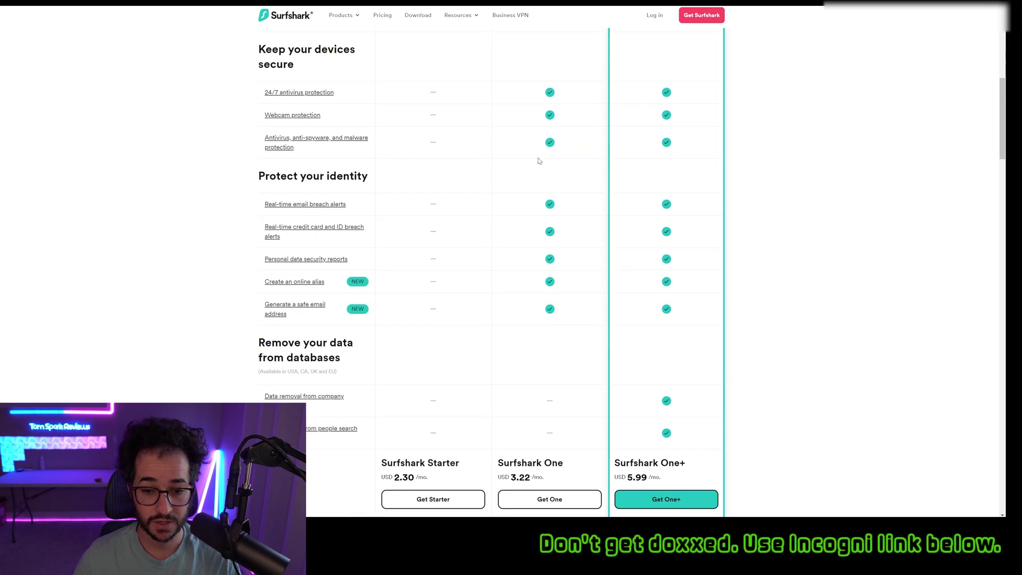
scroll(546, 169, up, 8)
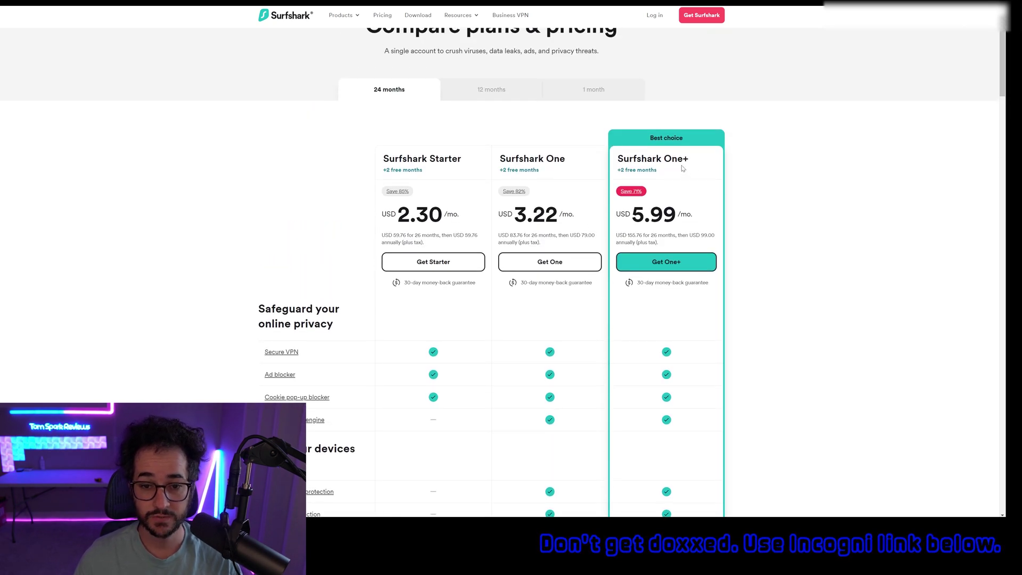
scroll(686, 168, down, 2)
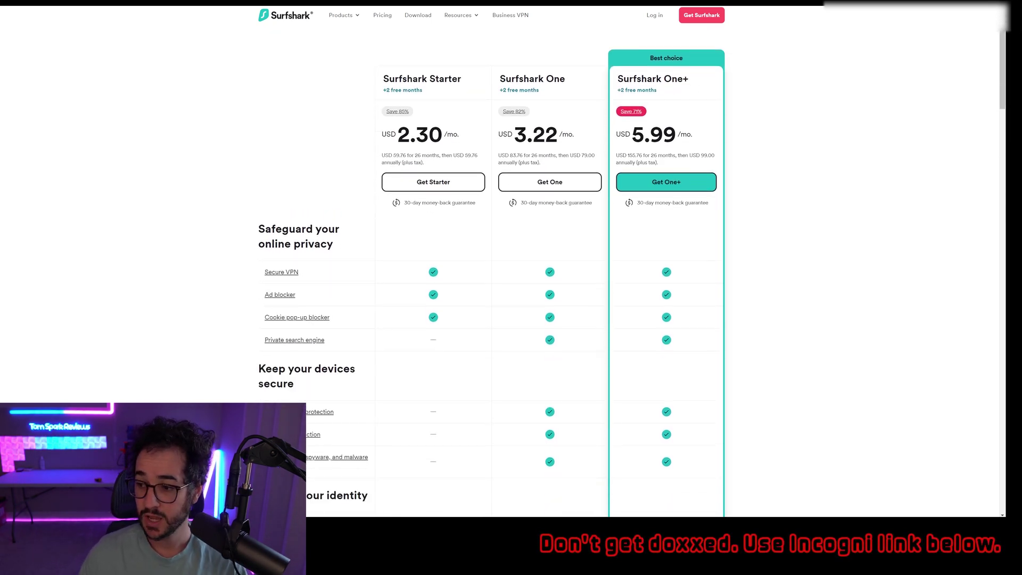